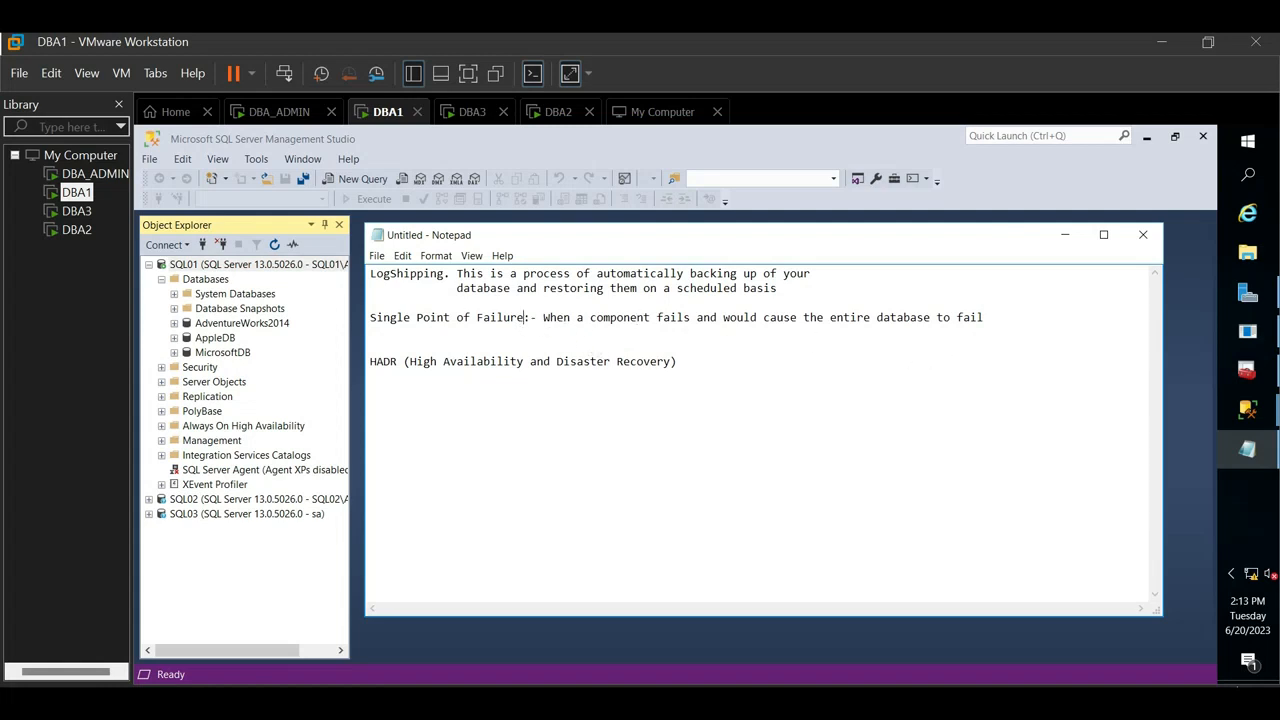
drag(526, 317, 370, 317)
click(372, 332)
click(450, 362)
click(463, 362)
drag(463, 362, 463, 377)
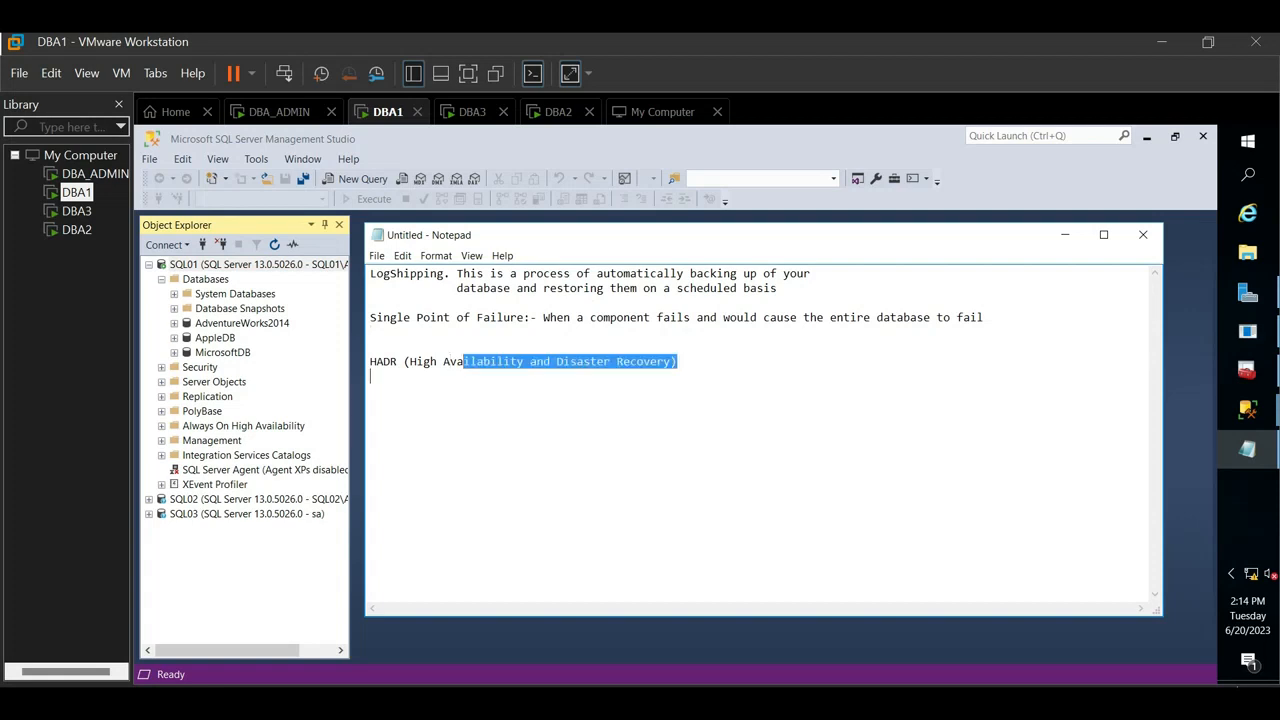
Start a numbered list under the HADR heading in the notes with "1. Backup and restore" and "2. Logshipping"
click(371, 377)
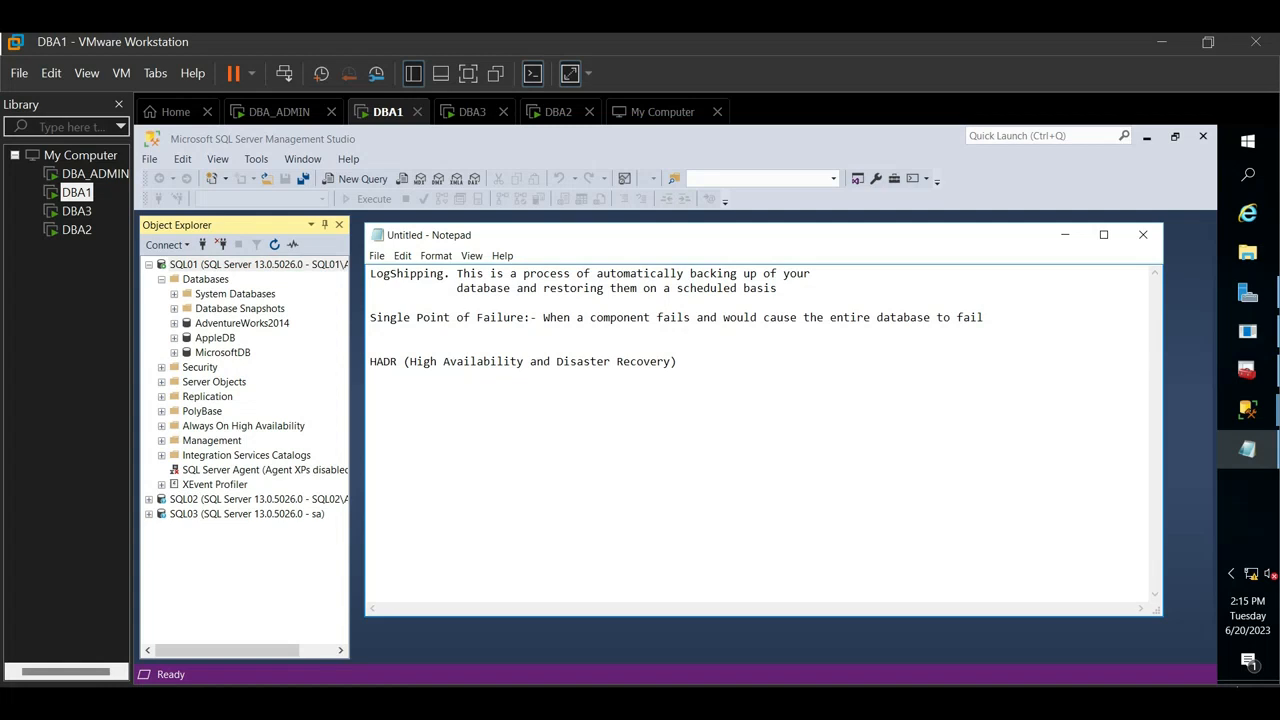
key(Return)
text(1. Backup and restore)
key(Return)
text(2.)
text(Logshippubg)
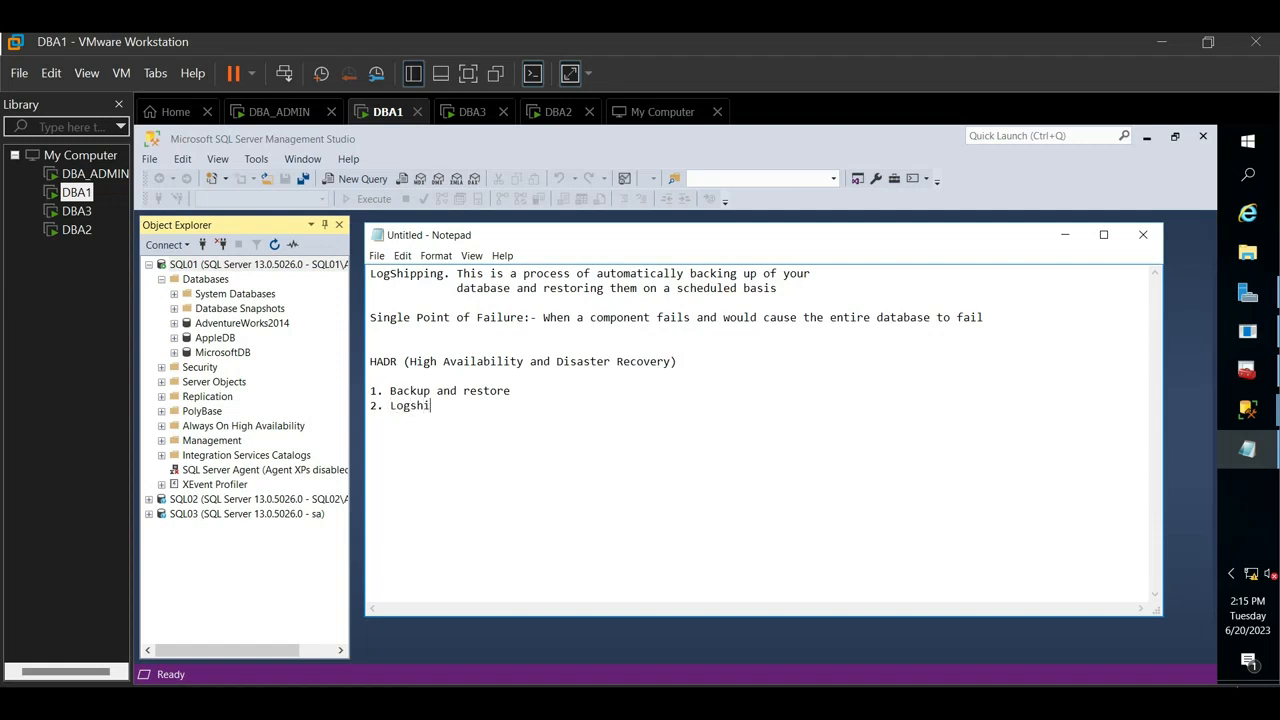
key(BackSpace)
key(BackSpace)
key(BackSpace)
text(ing)
Add "3. Mirroring" and "4. ALwaysON" as further entries in the numbered HADR list
key(Return)
text(3. Miro)
key(BackSpace)
text(roring)
key(Return)
text(. AL)
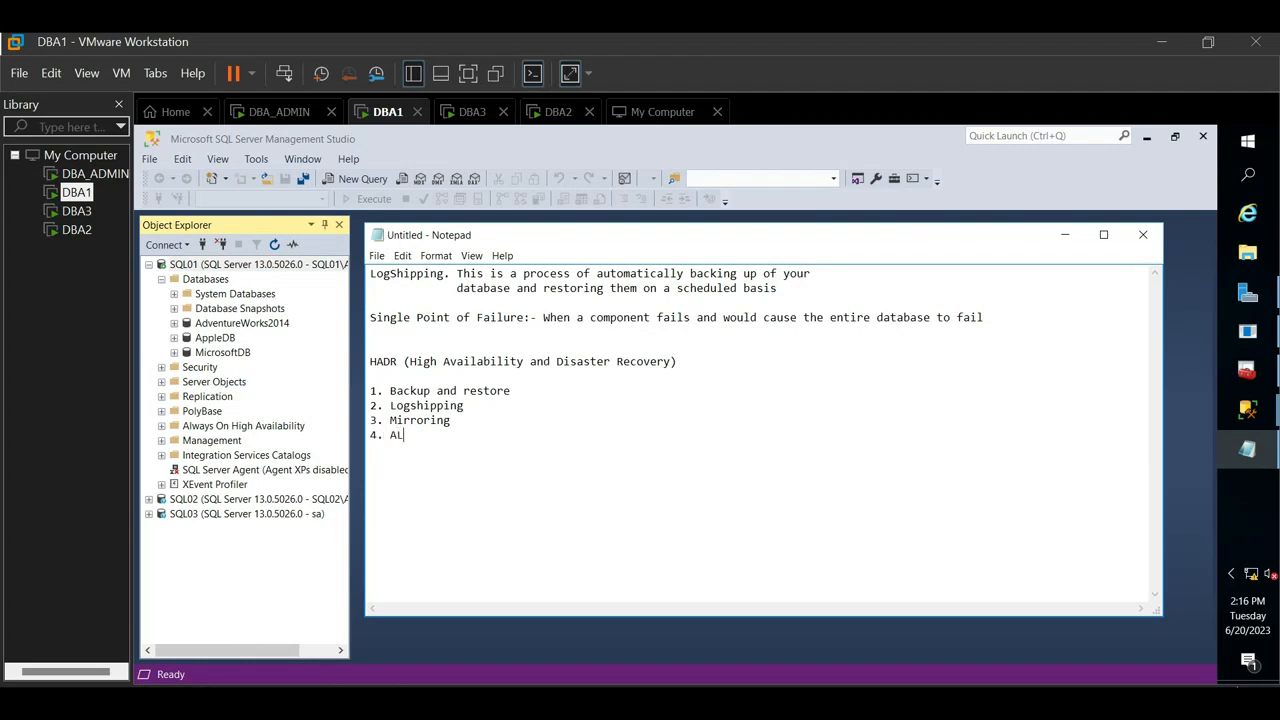
text(waysON)
Review the HADR options and the LogShipping definition in the notes, alongside the MicrosoftDB database on SQL01
drag(371, 376, 412, 450)
click(444, 421)
click(404, 391)
click(404, 406)
drag(464, 406, 386, 406)
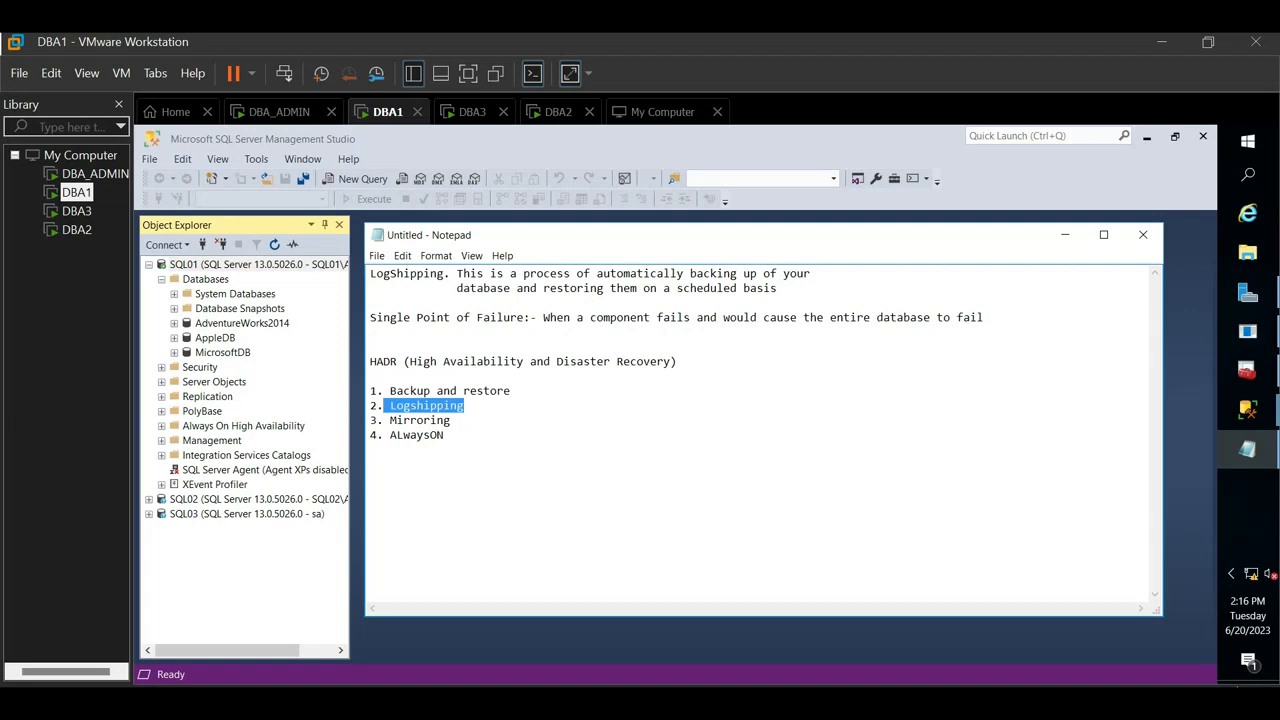
click(190, 281)
click(209, 355)
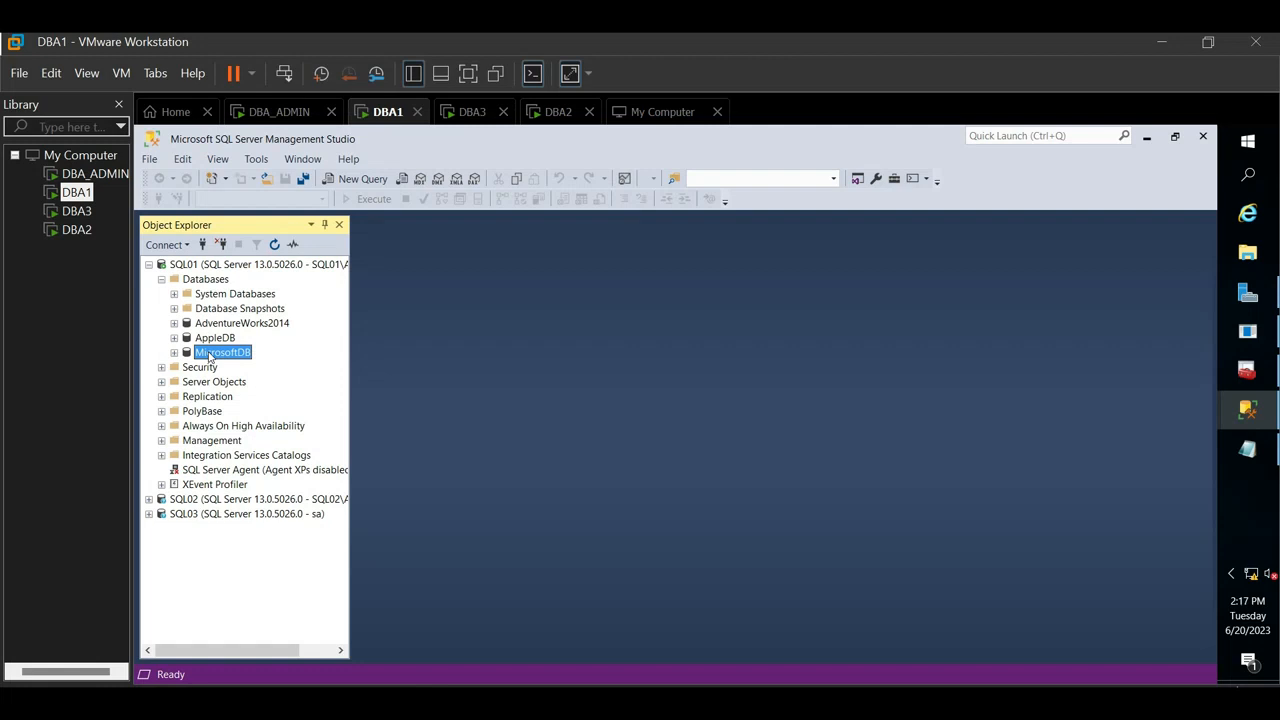
key(alt+Tab)
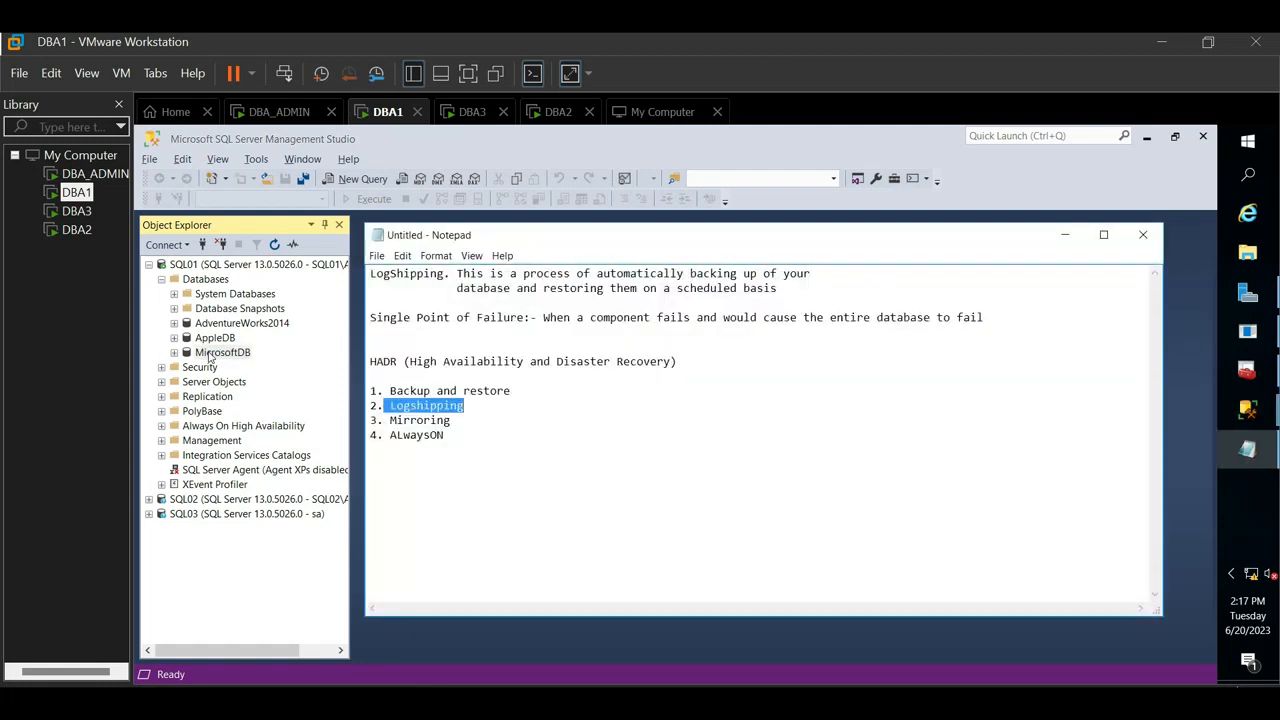
click(378, 302)
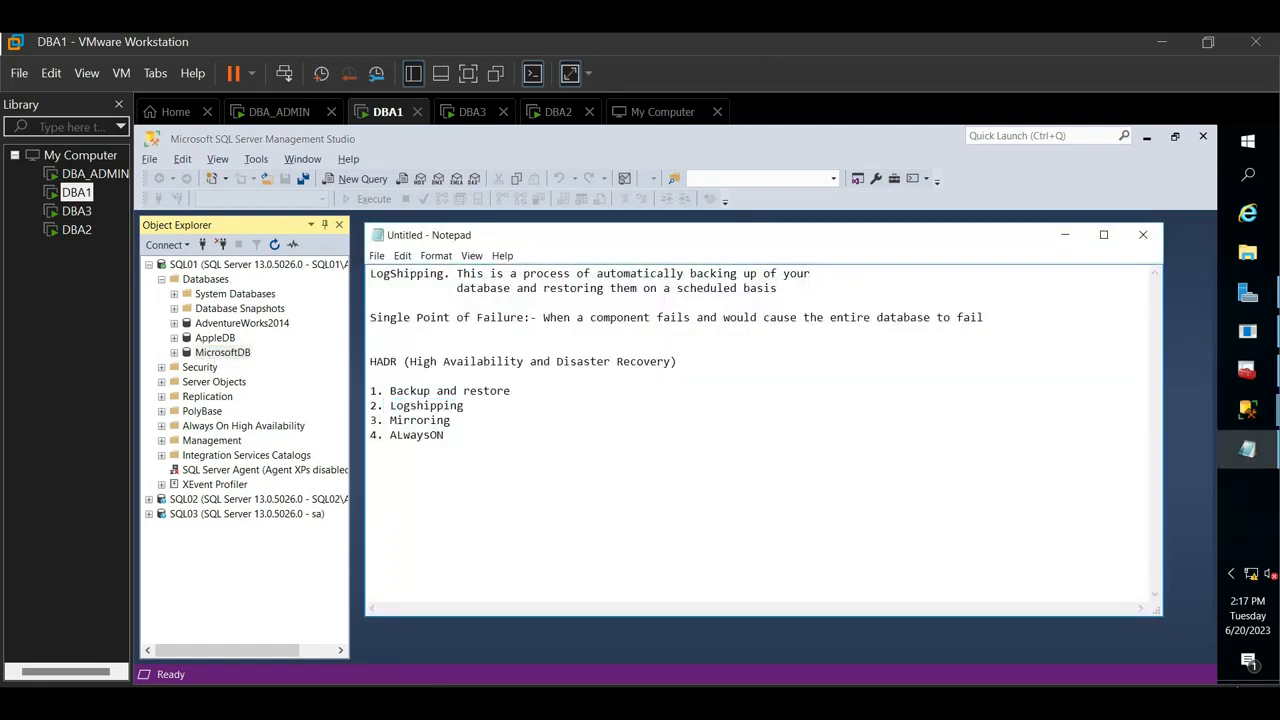
click(371, 274)
drag(457, 274, 790, 274)
click(784, 289)
drag(464, 406, 403, 392)
click(466, 406)
drag(512, 392, 368, 391)
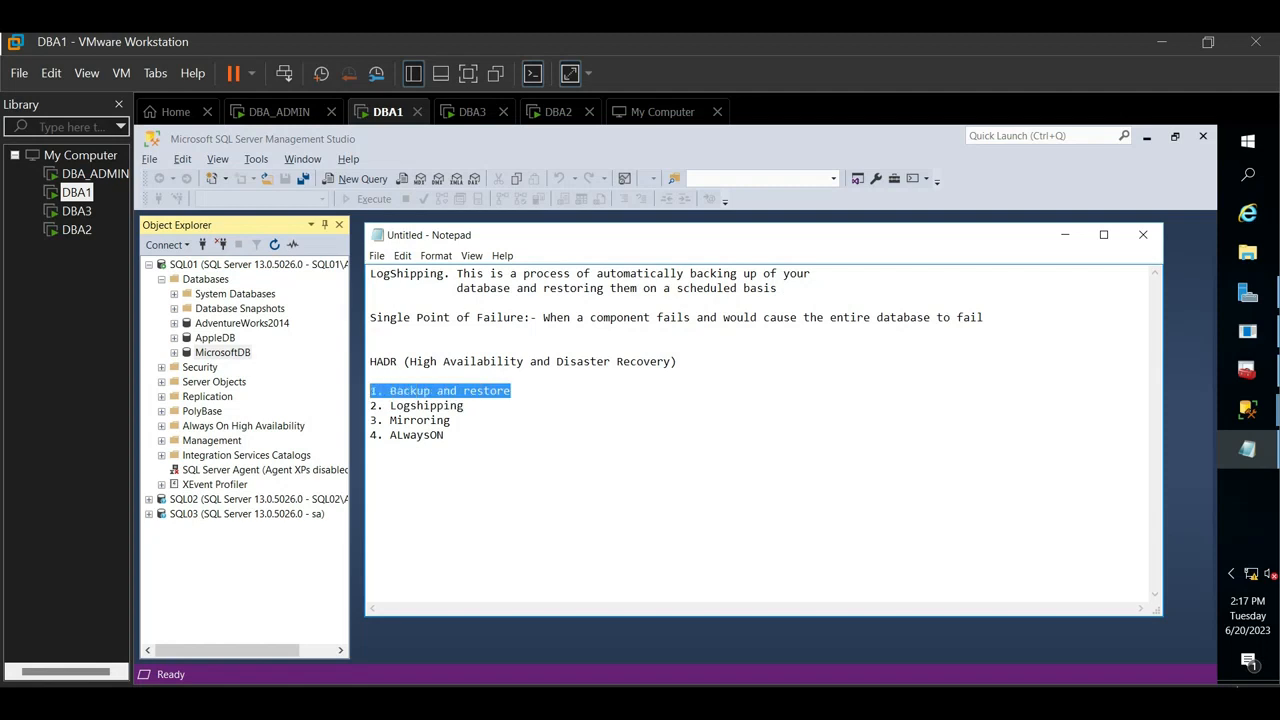
click(410, 406)
drag(390, 406, 436, 450)
click(446, 436)
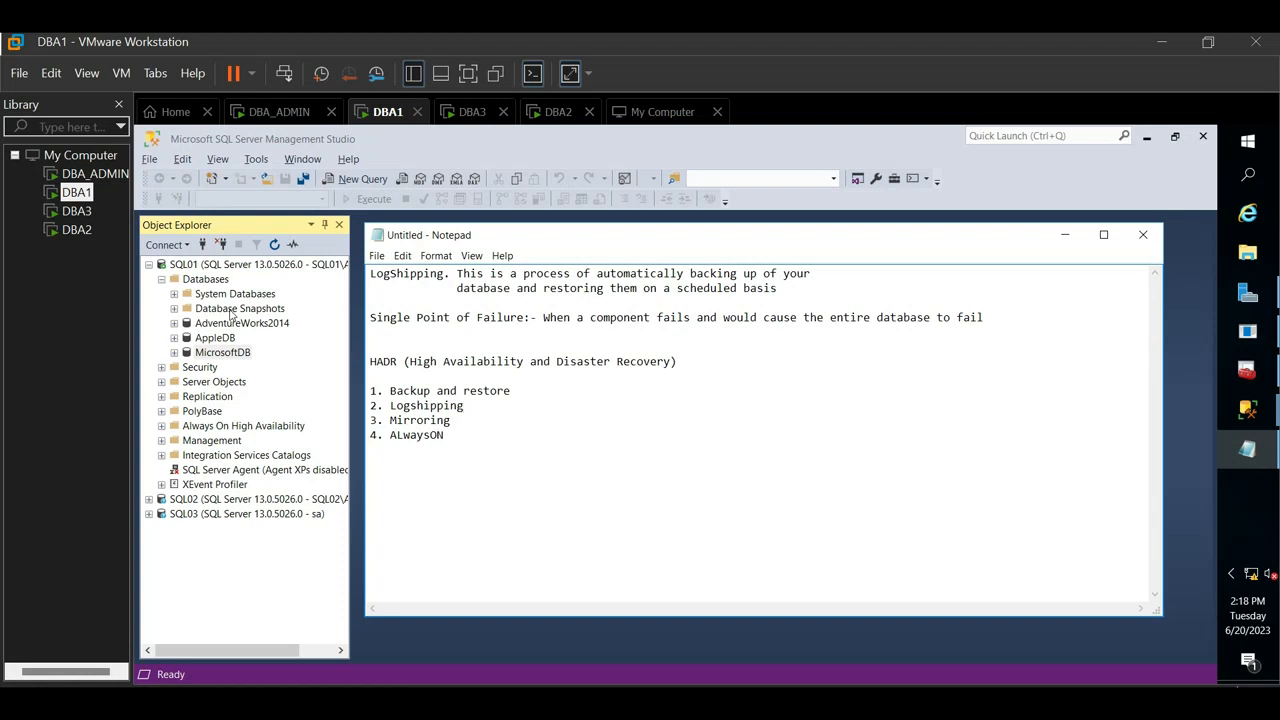
click(206, 280)
click(211, 353)
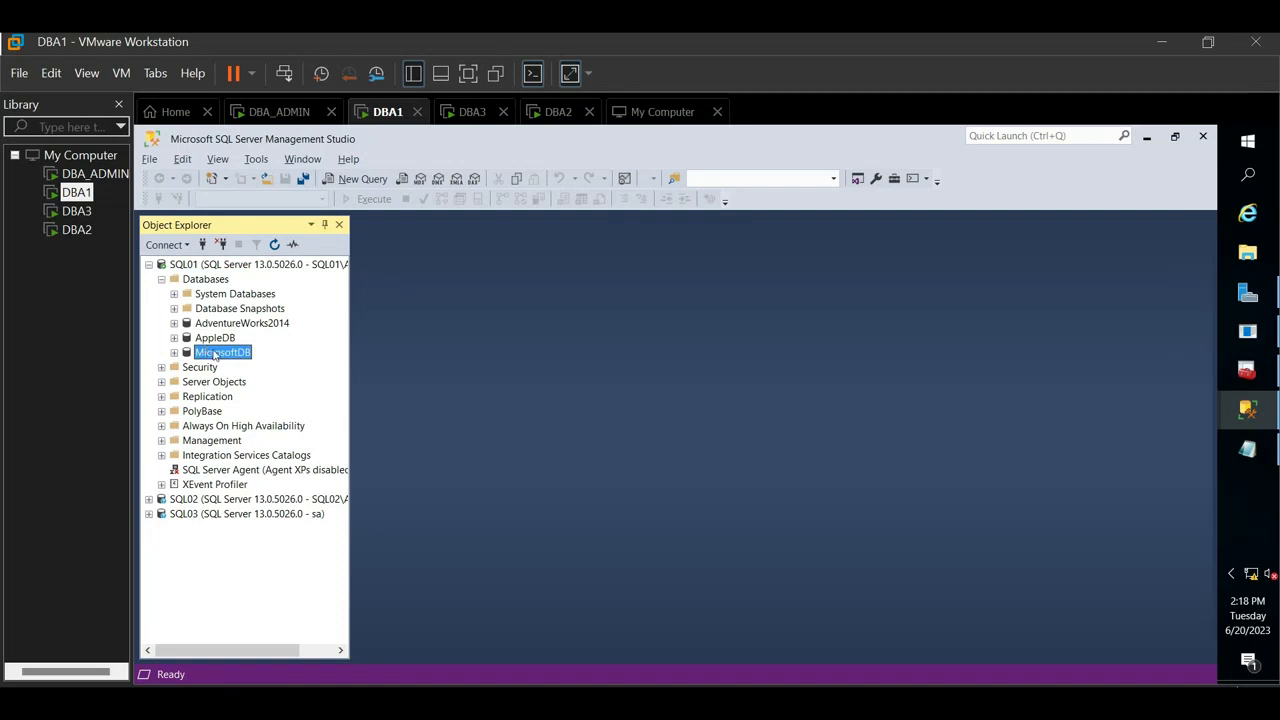
right_click(214, 355)
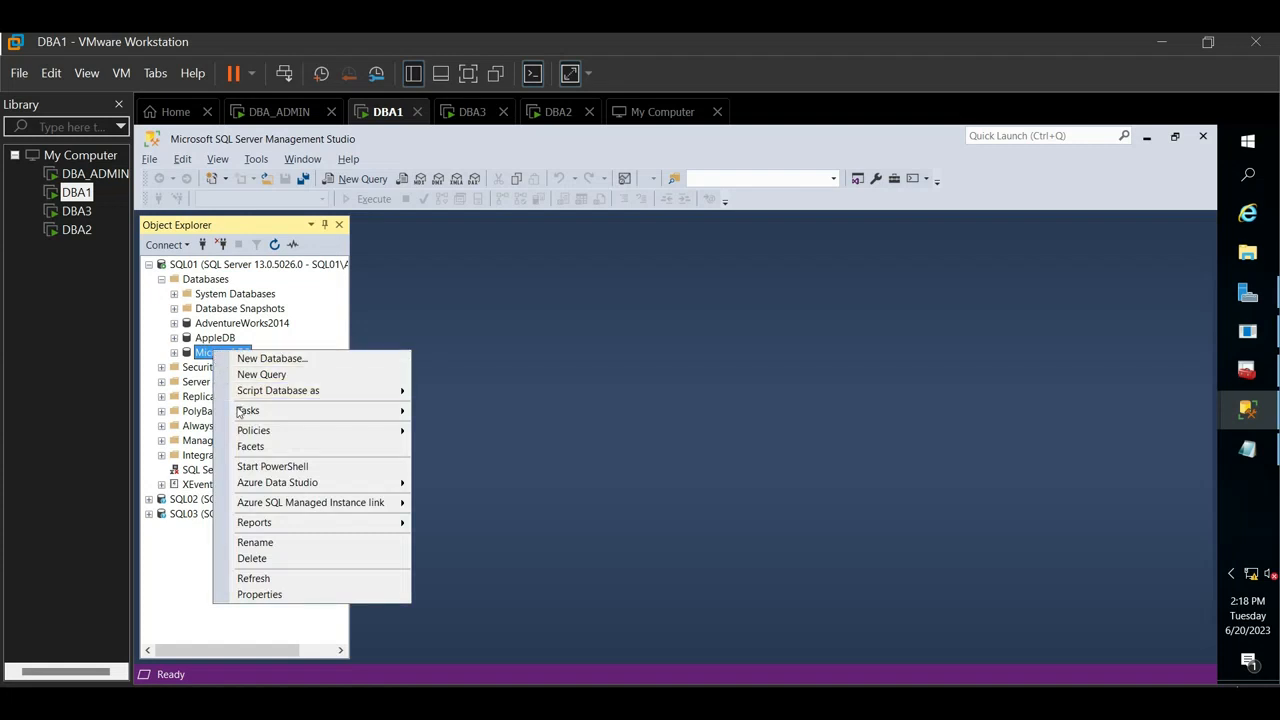
mouse_move(280, 428)
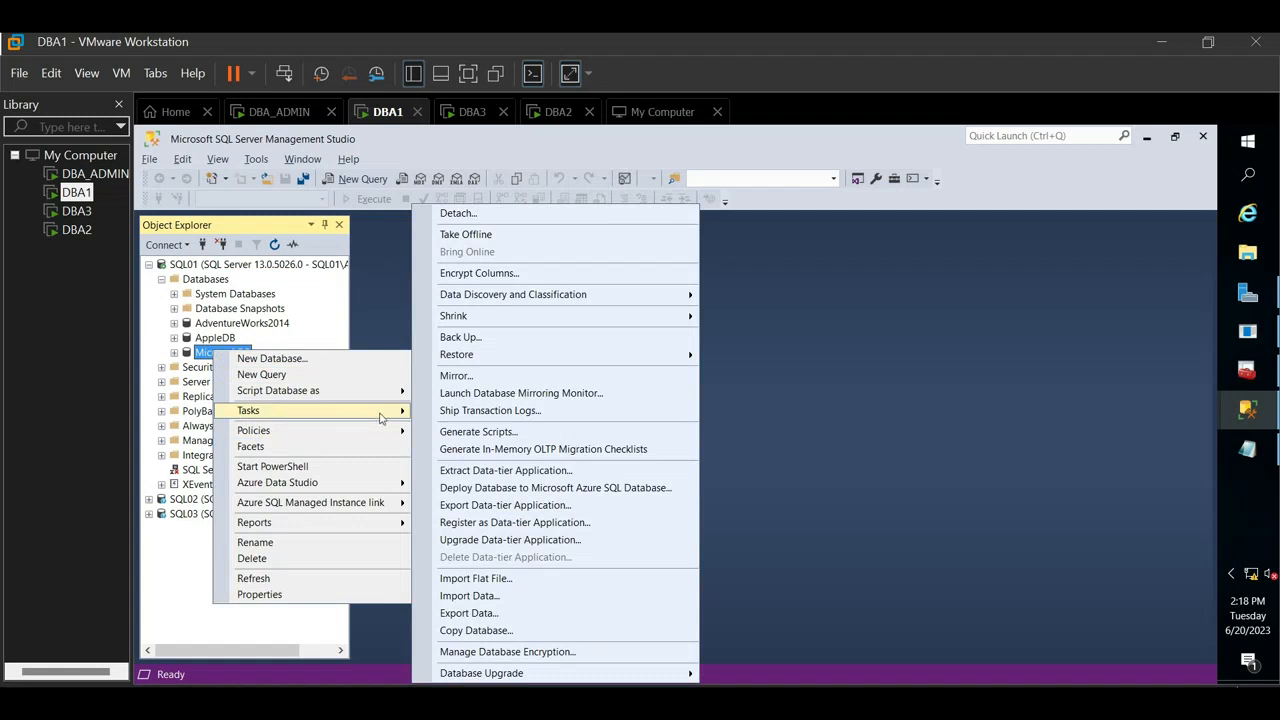
click(472, 411)
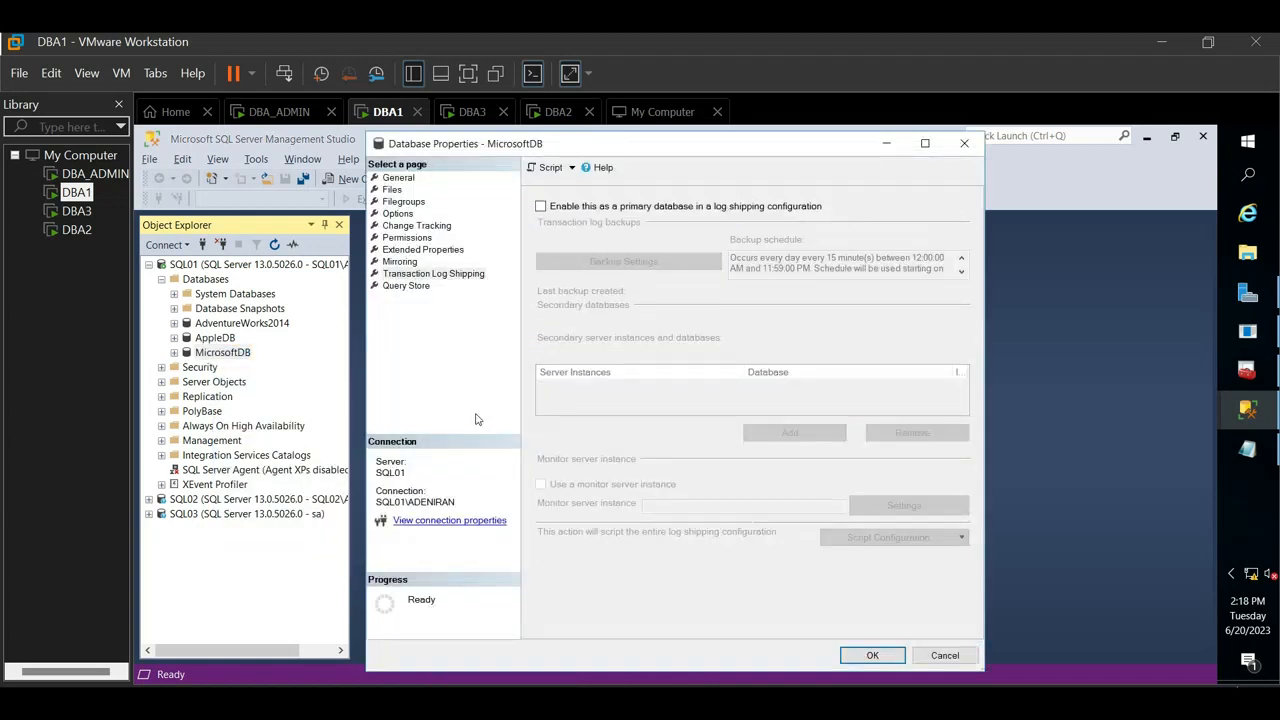
click(966, 146)
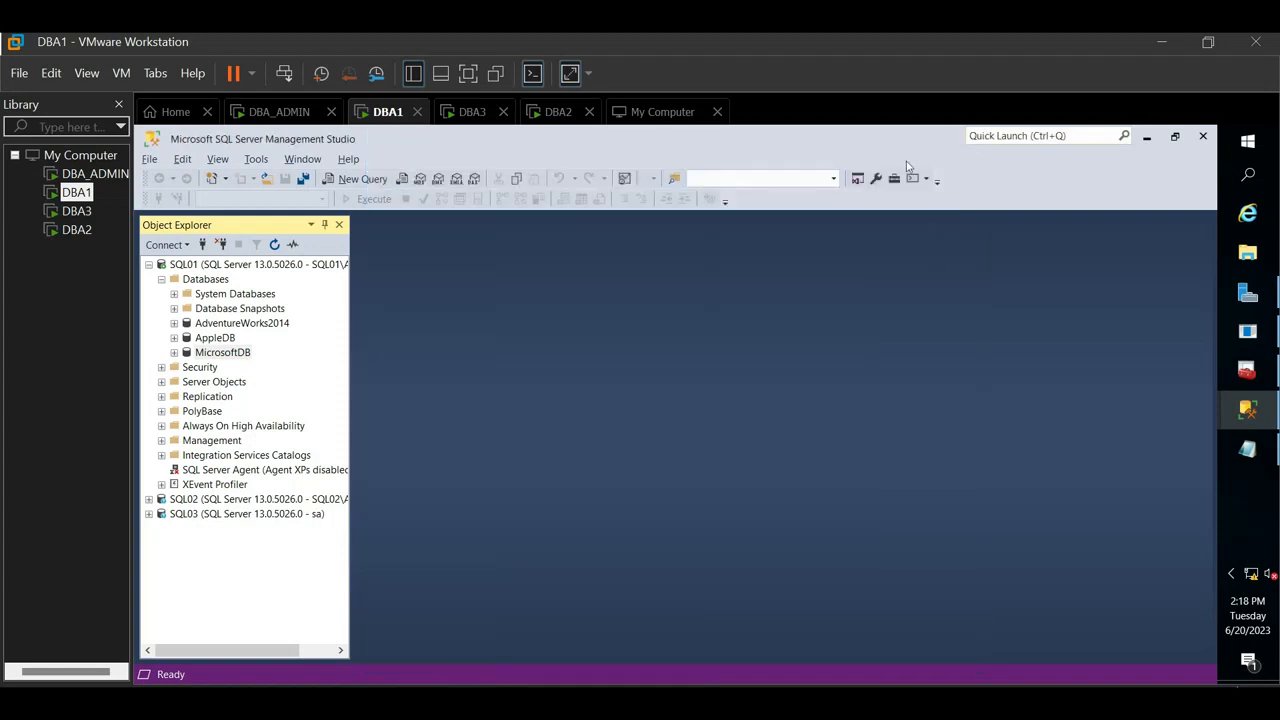
Enable MicrosoftDB as a primary database in a log shipping configuration and open its transaction log backup settings
right_click(220, 355)
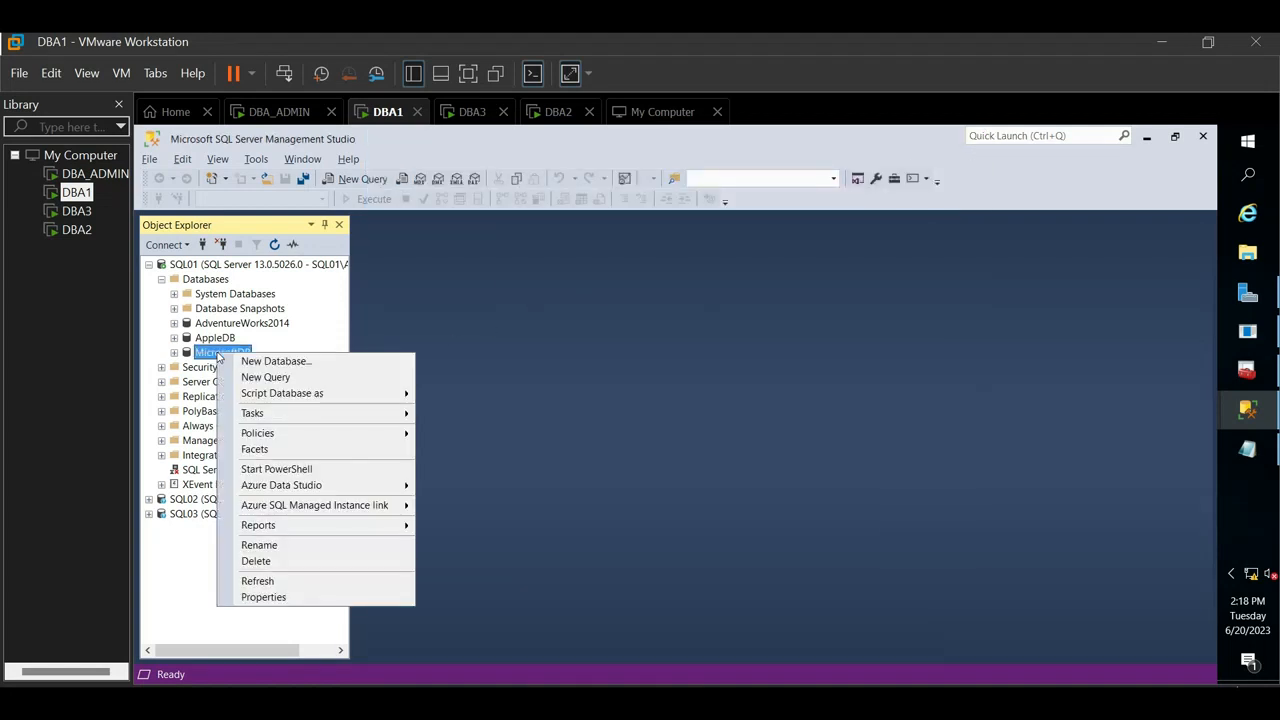
click(278, 598)
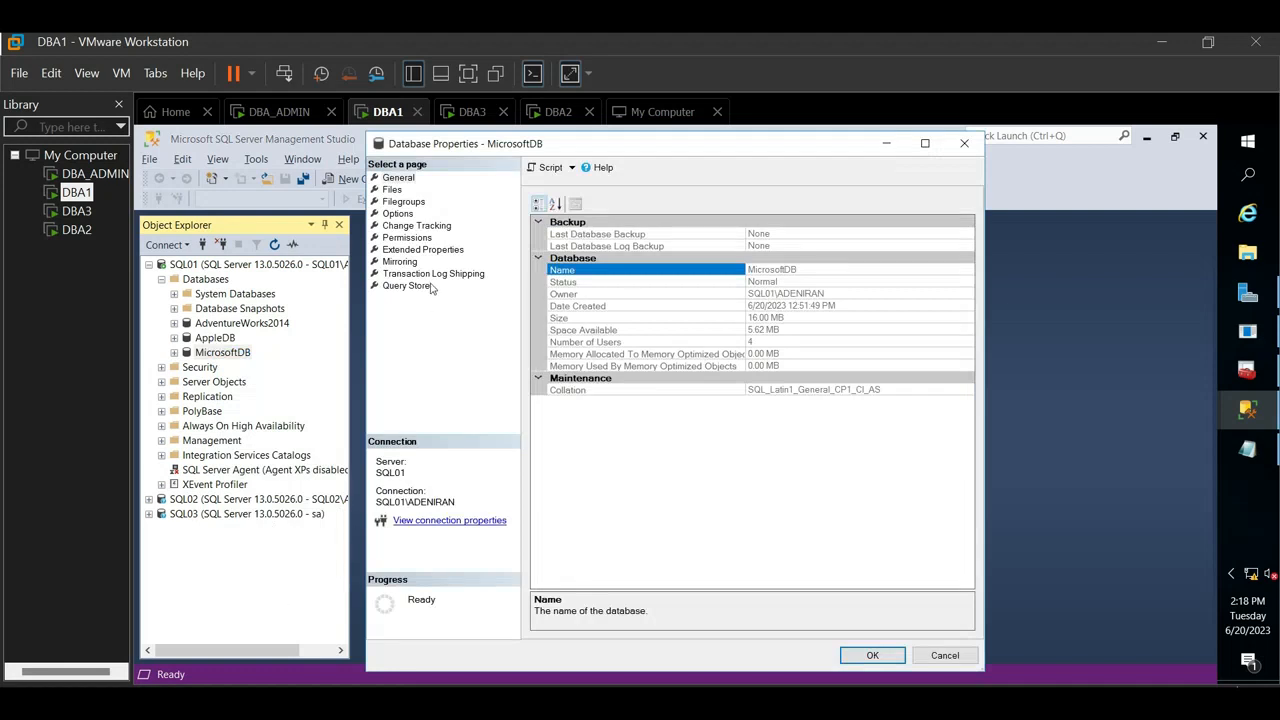
click(416, 275)
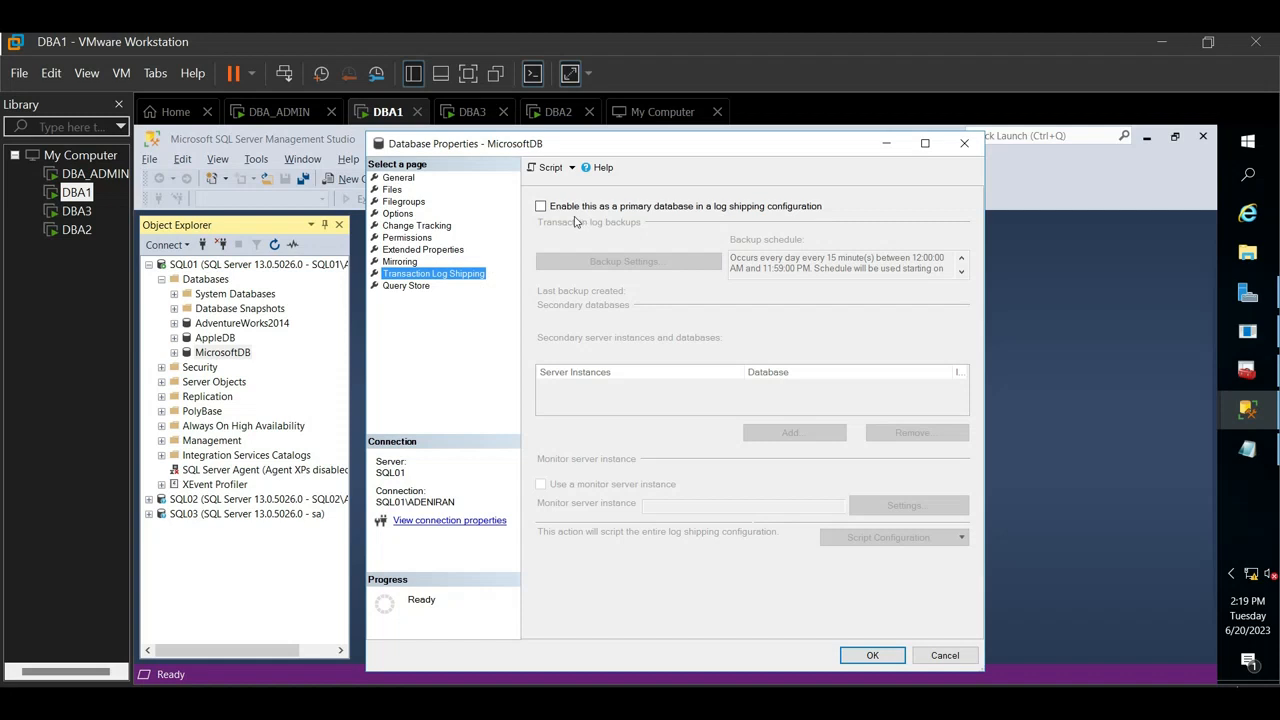
click(540, 207)
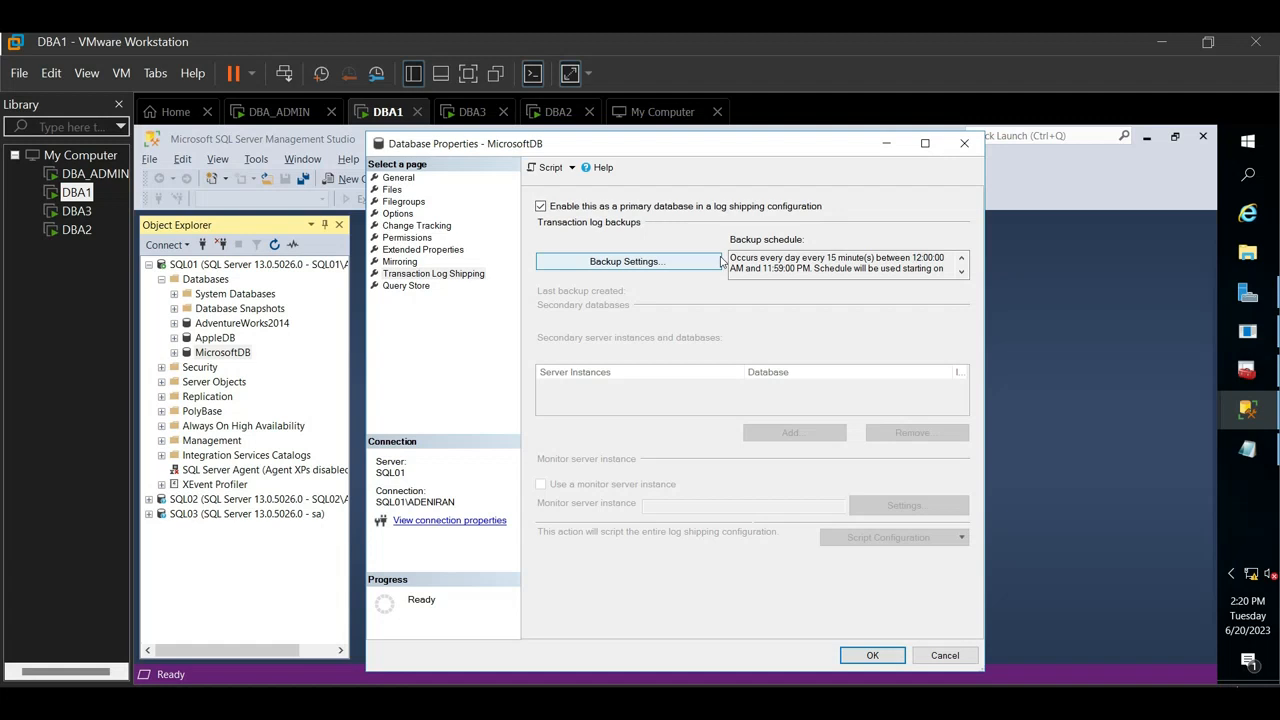
click(605, 269)
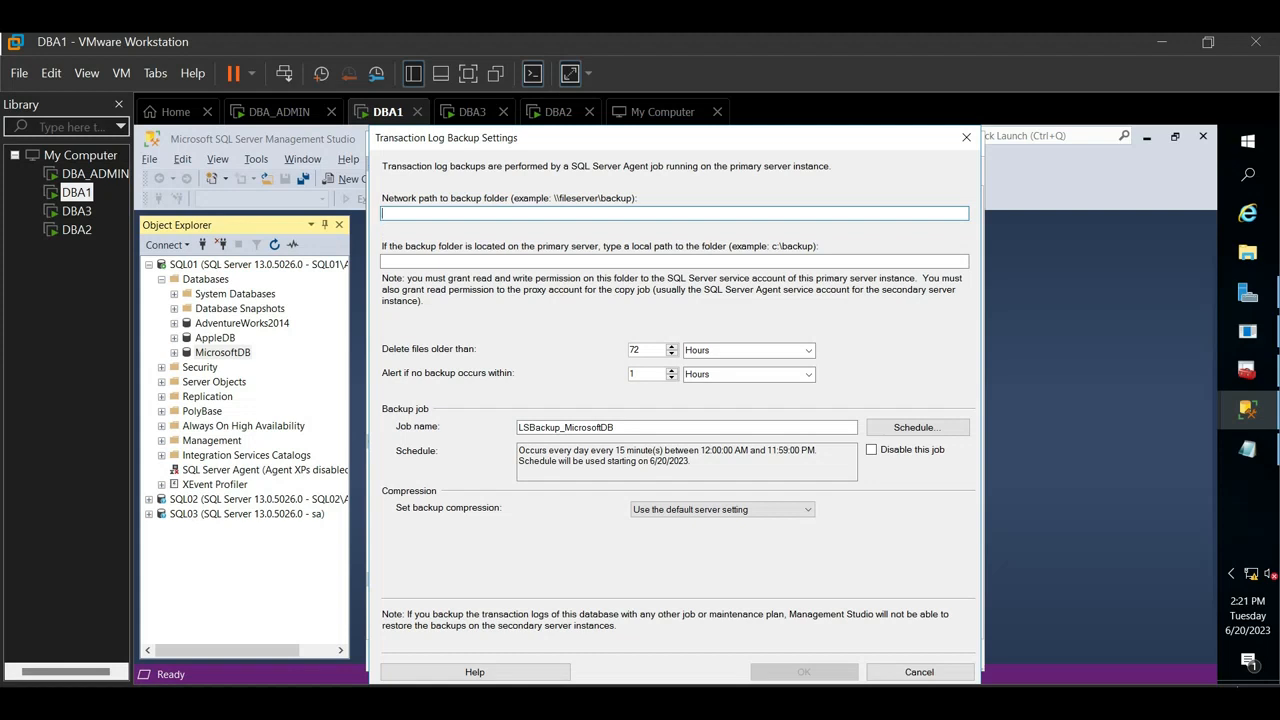
Open the network sharing settings of the LogShipping folder on the Backup (I:) drive in File Explorer
click(1248, 254)
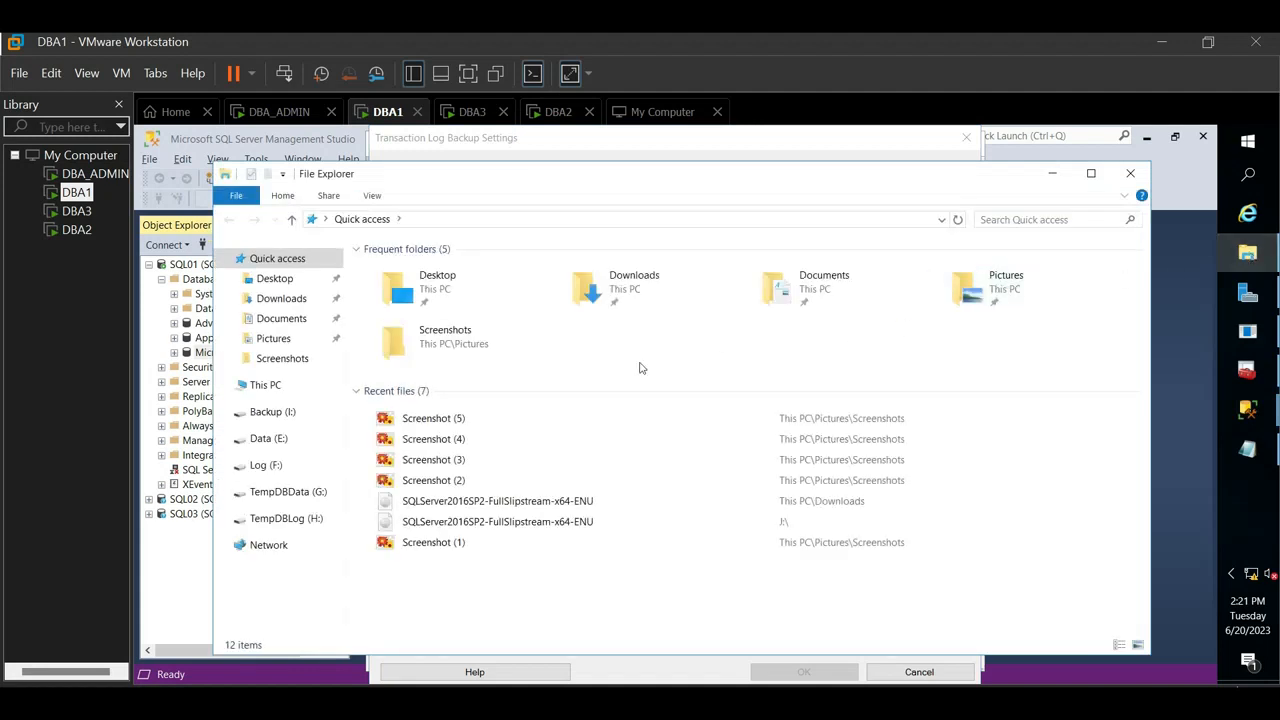
click(290, 414)
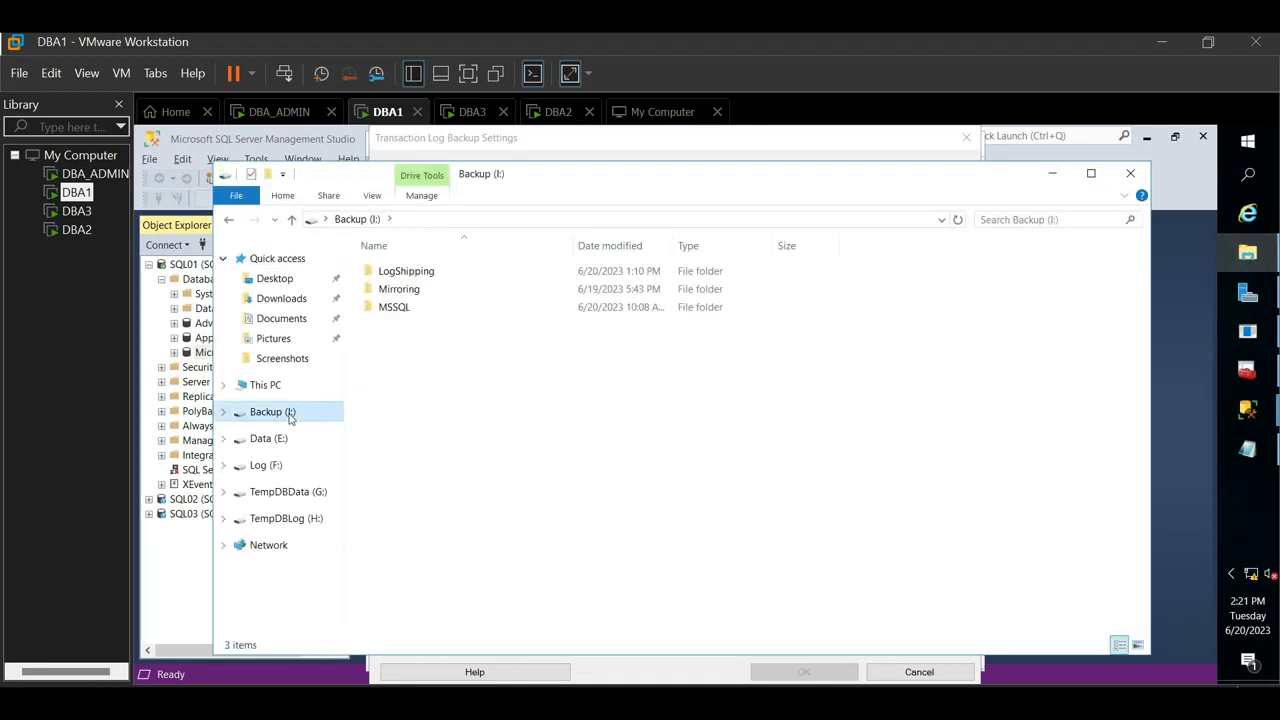
click(404, 278)
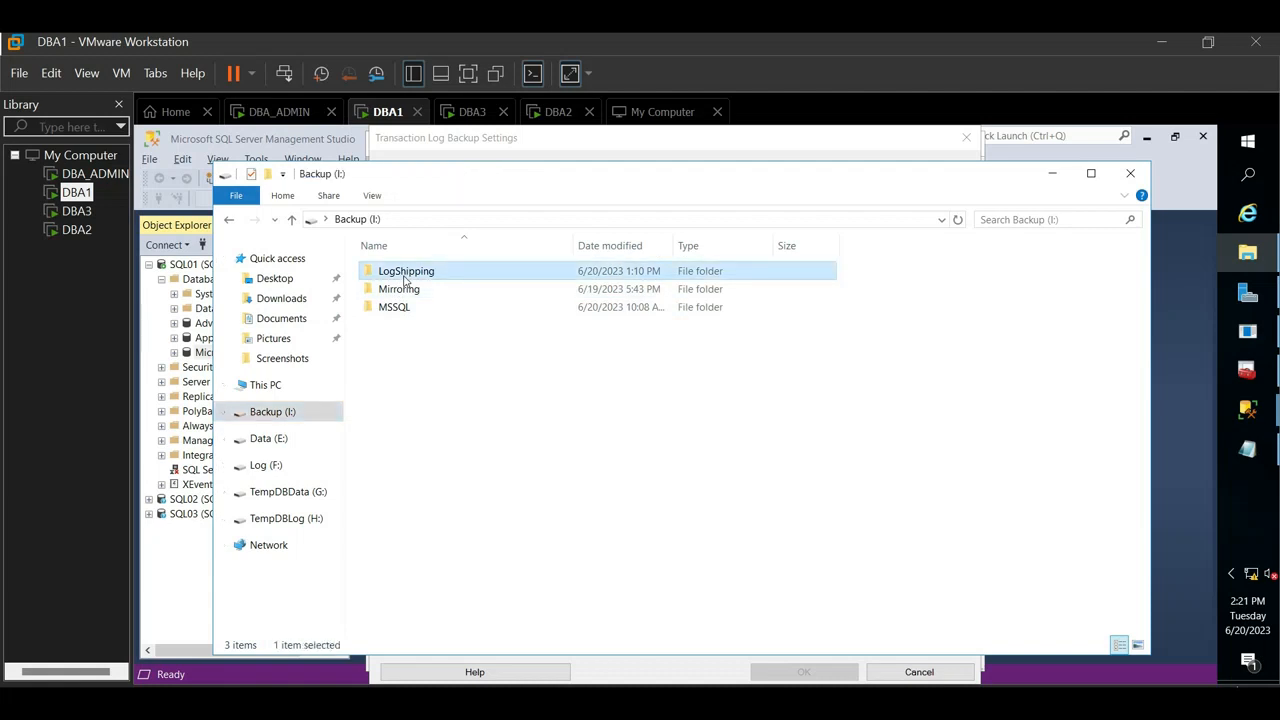
right_click(405, 281)
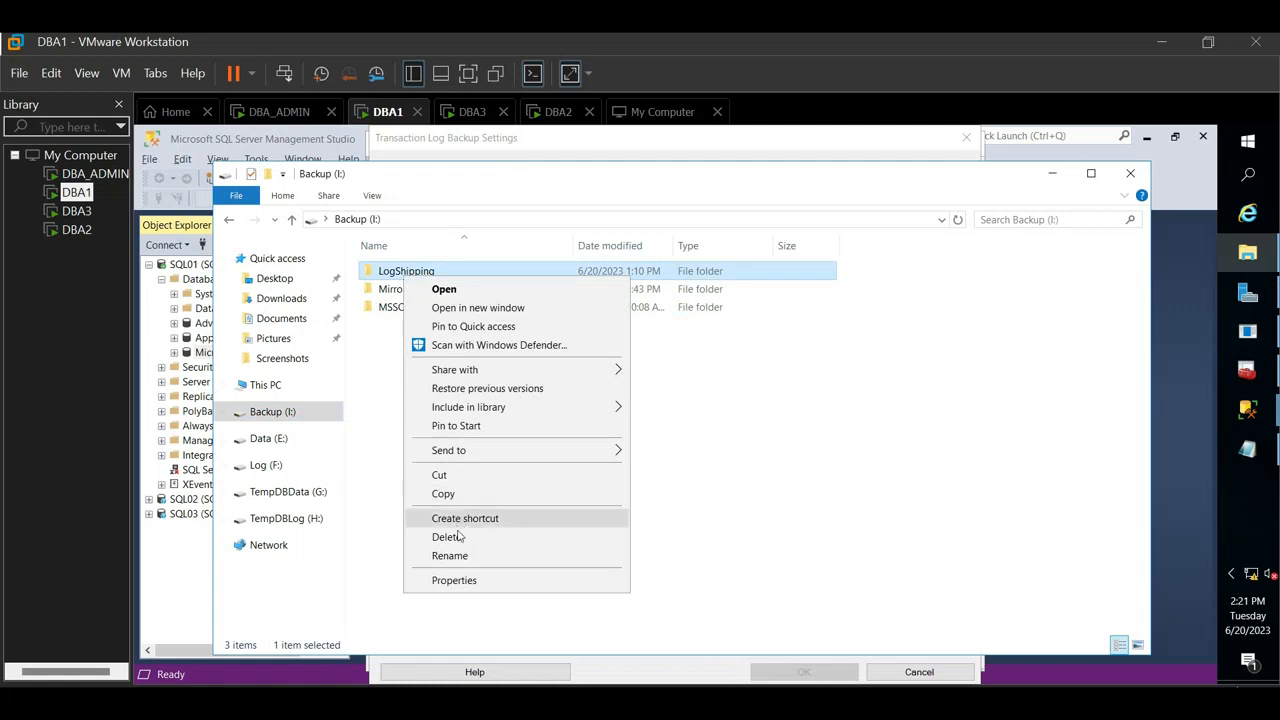
click(459, 581)
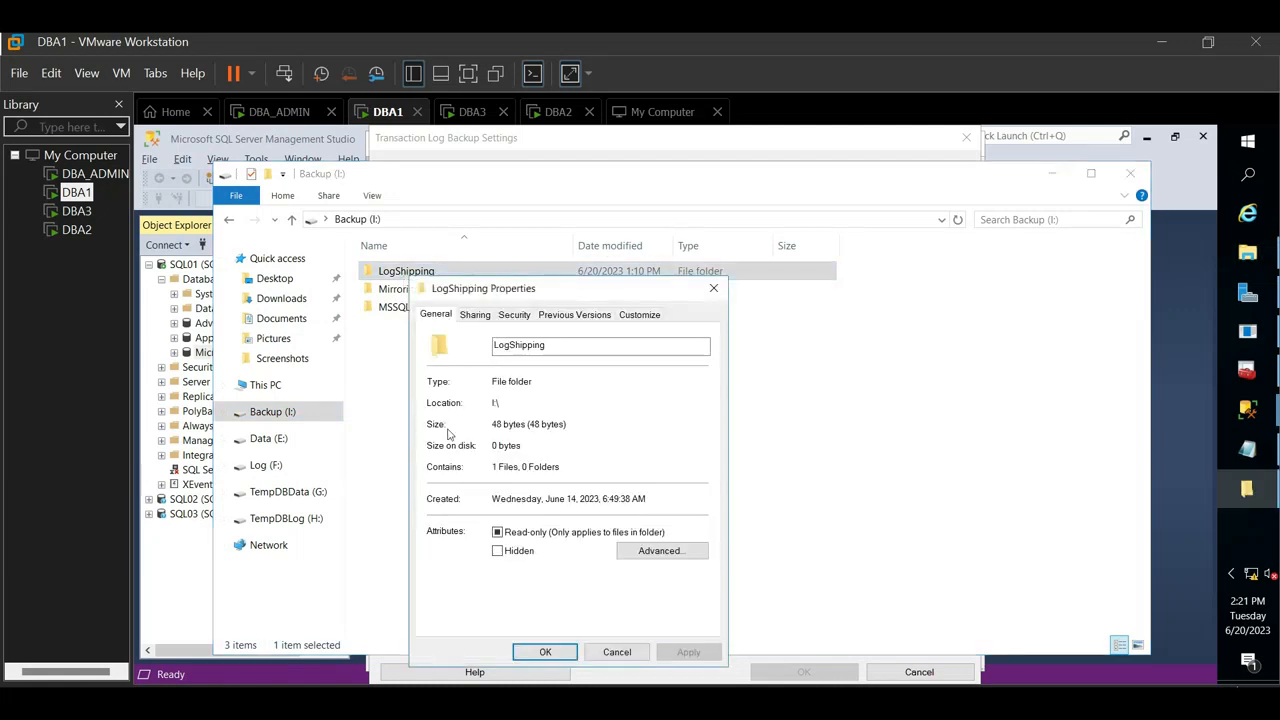
click(475, 314)
click(488, 424)
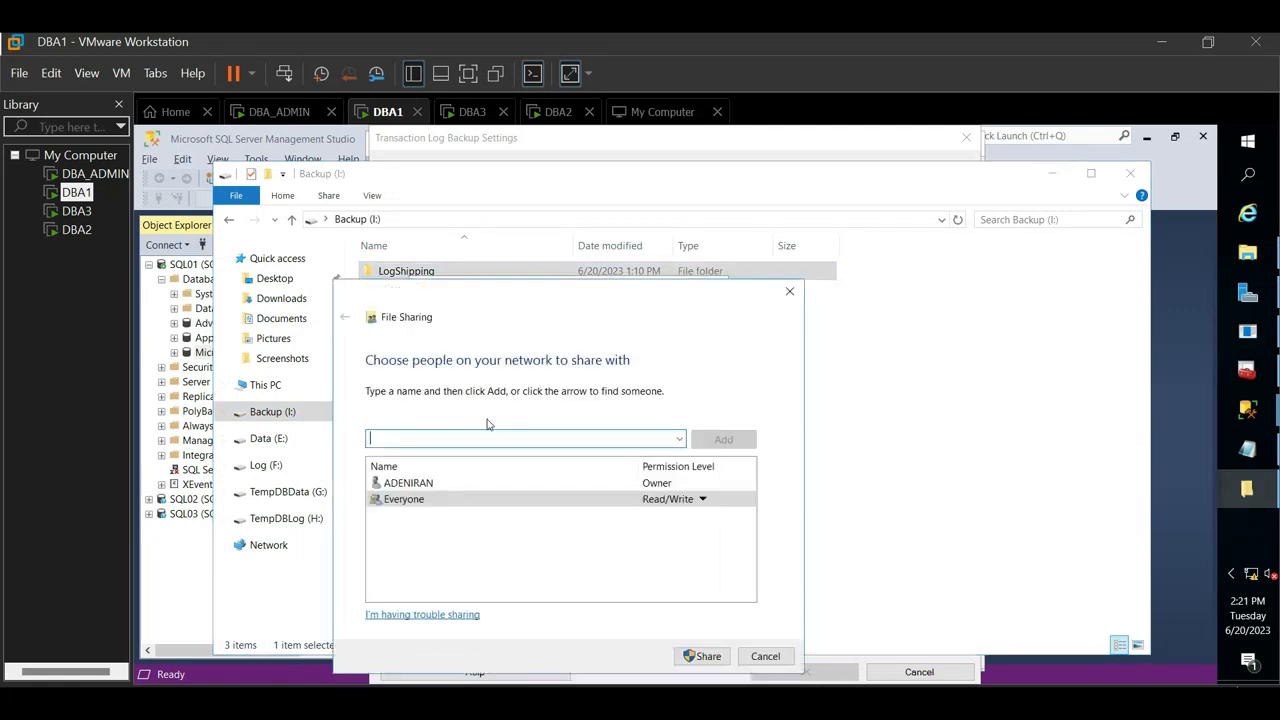
Share the LogShipping folder on the network with Everyone and finish the file sharing dialog
click(680, 439)
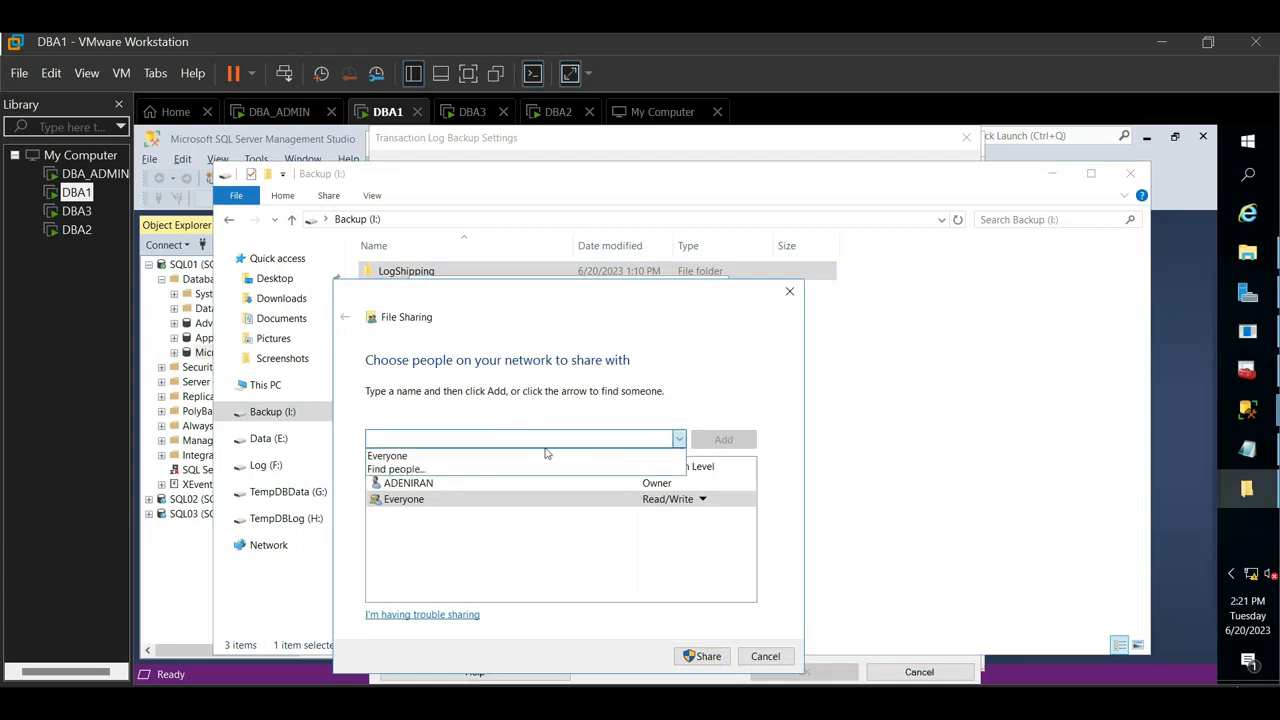
click(396, 459)
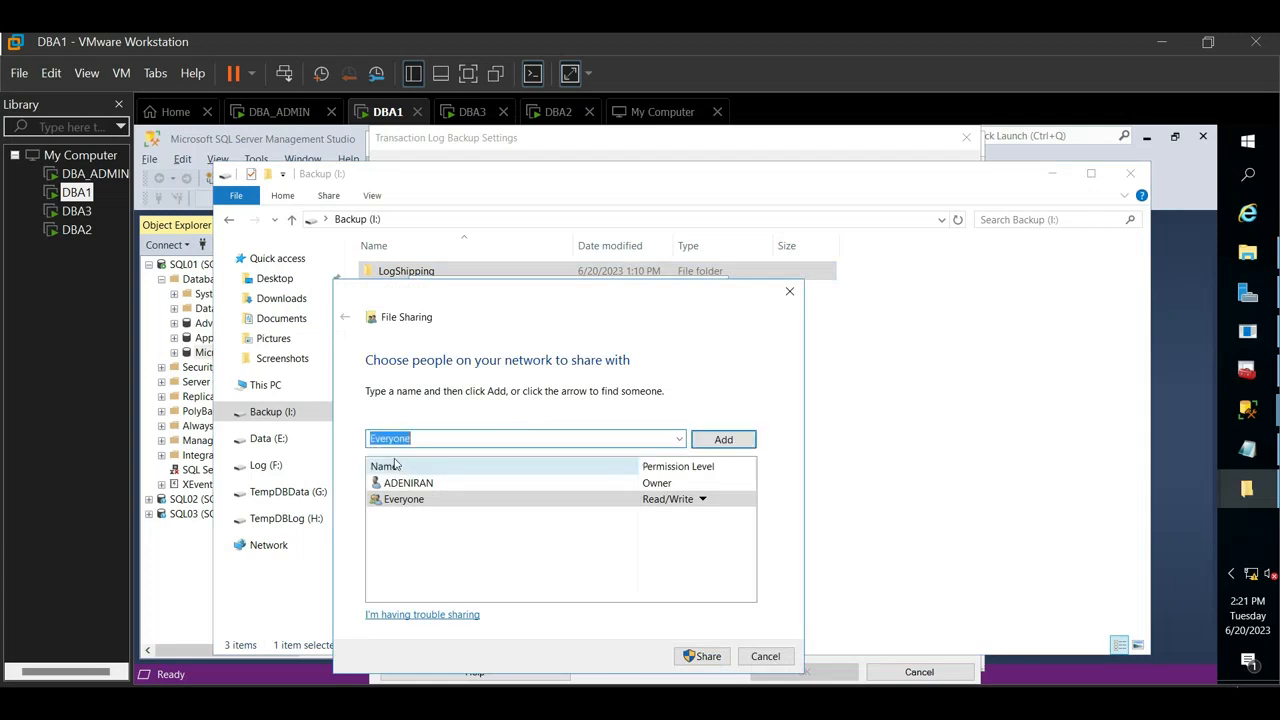
click(661, 505)
click(745, 517)
click(688, 653)
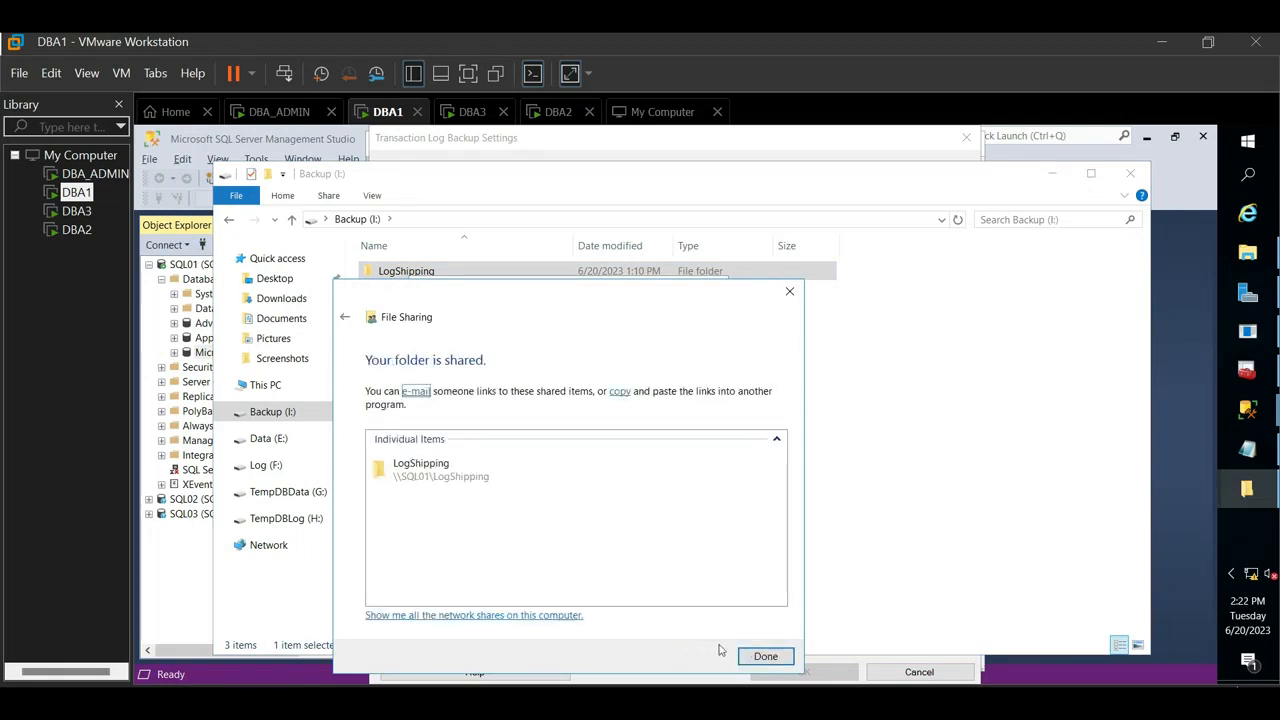
click(765, 656)
Copy the LogShipping folder's network path \\SQL01\LogShipping
drag(521, 403, 434, 403)
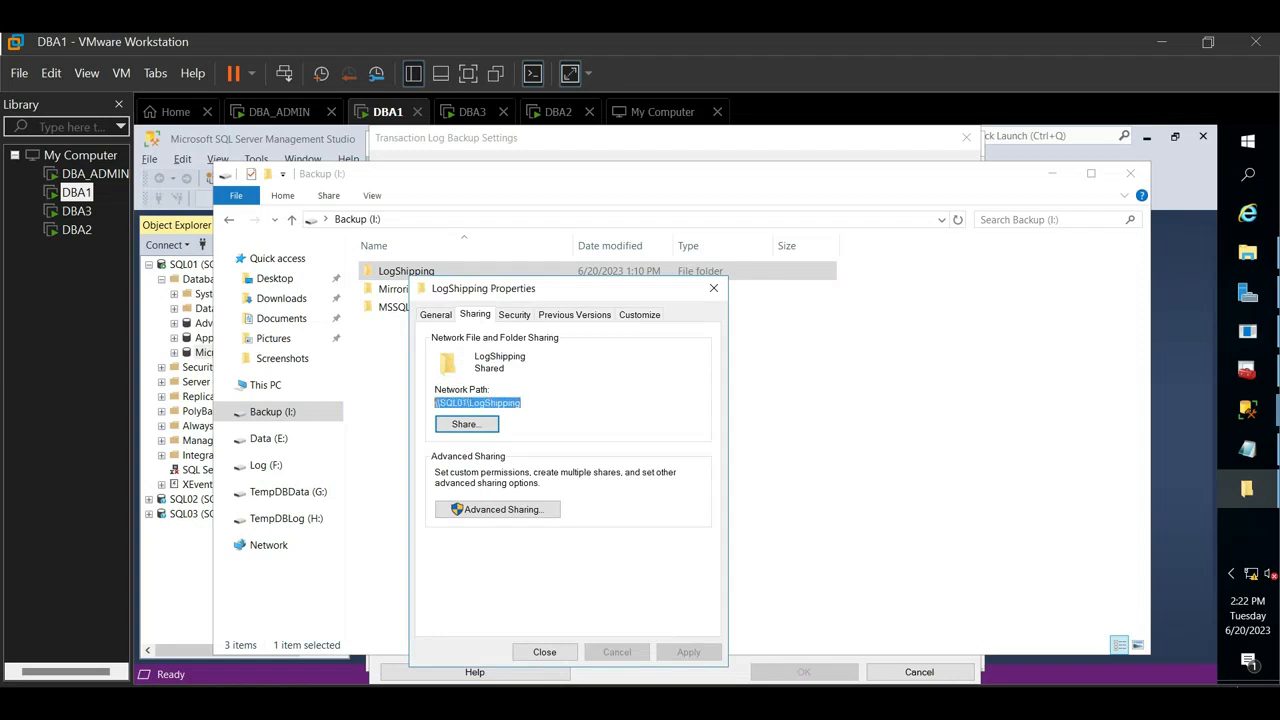
right_click(475, 402)
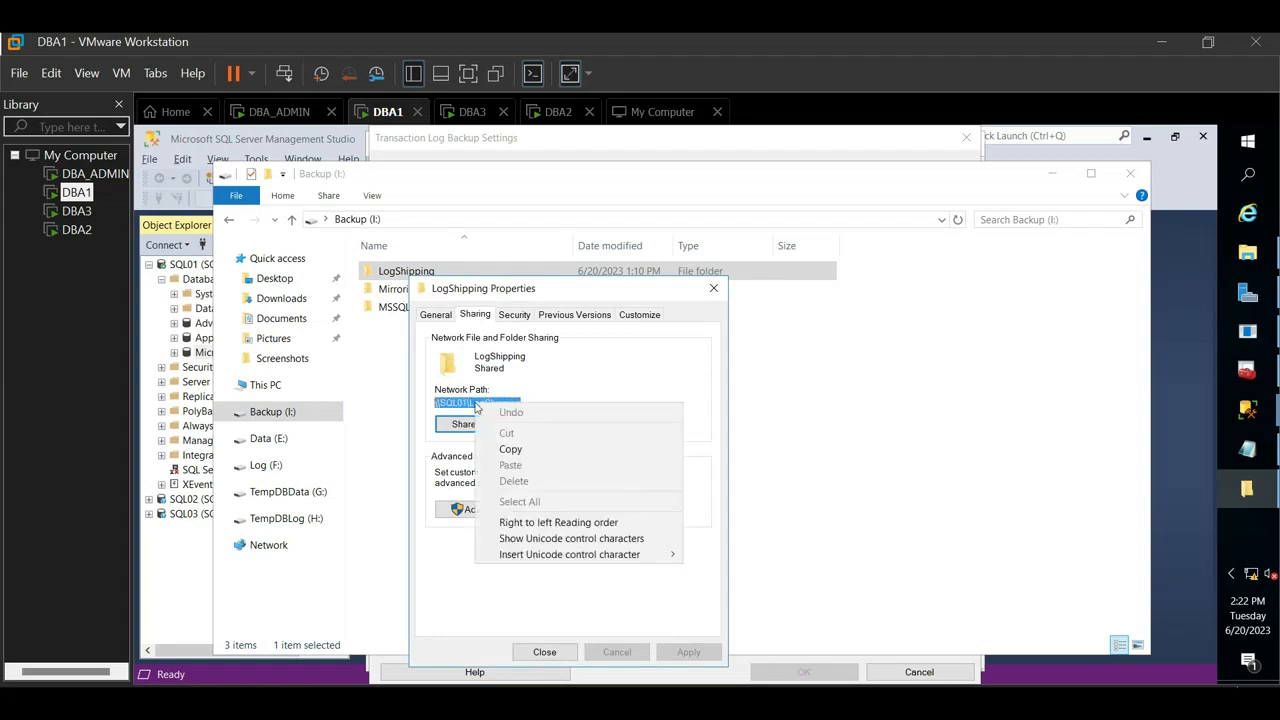
click(518, 451)
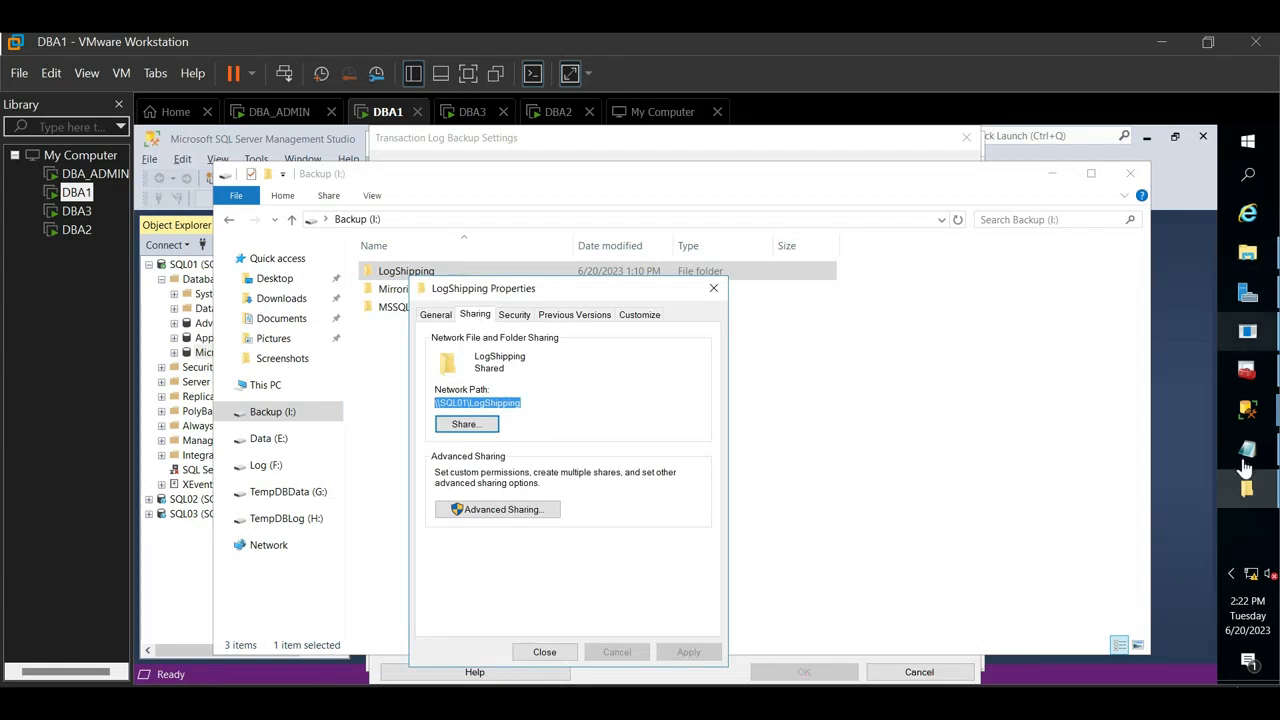
Return to MicrosoftDB's transaction log backup settings, closing the AdventureWorks2014 properties, and enter \\SQL01\LogShipping as the backup folder's network path
mouse_move(1247, 455)
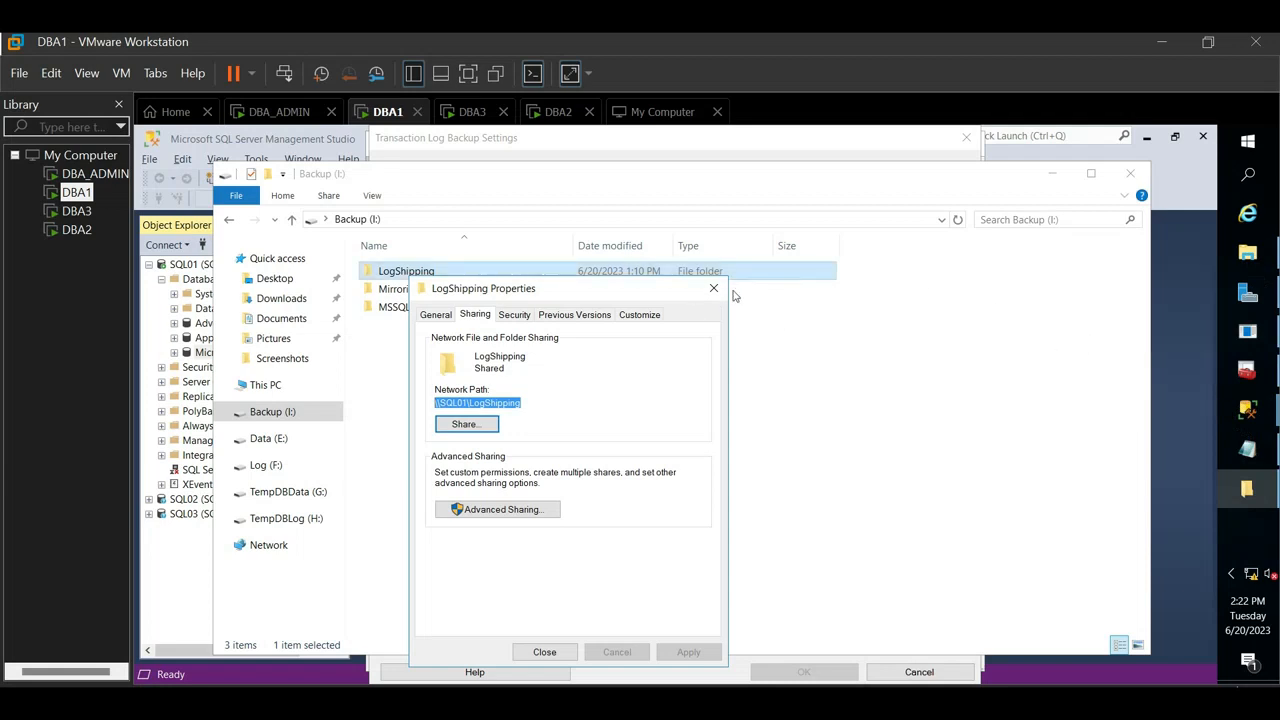
mouse_move(1241, 412)
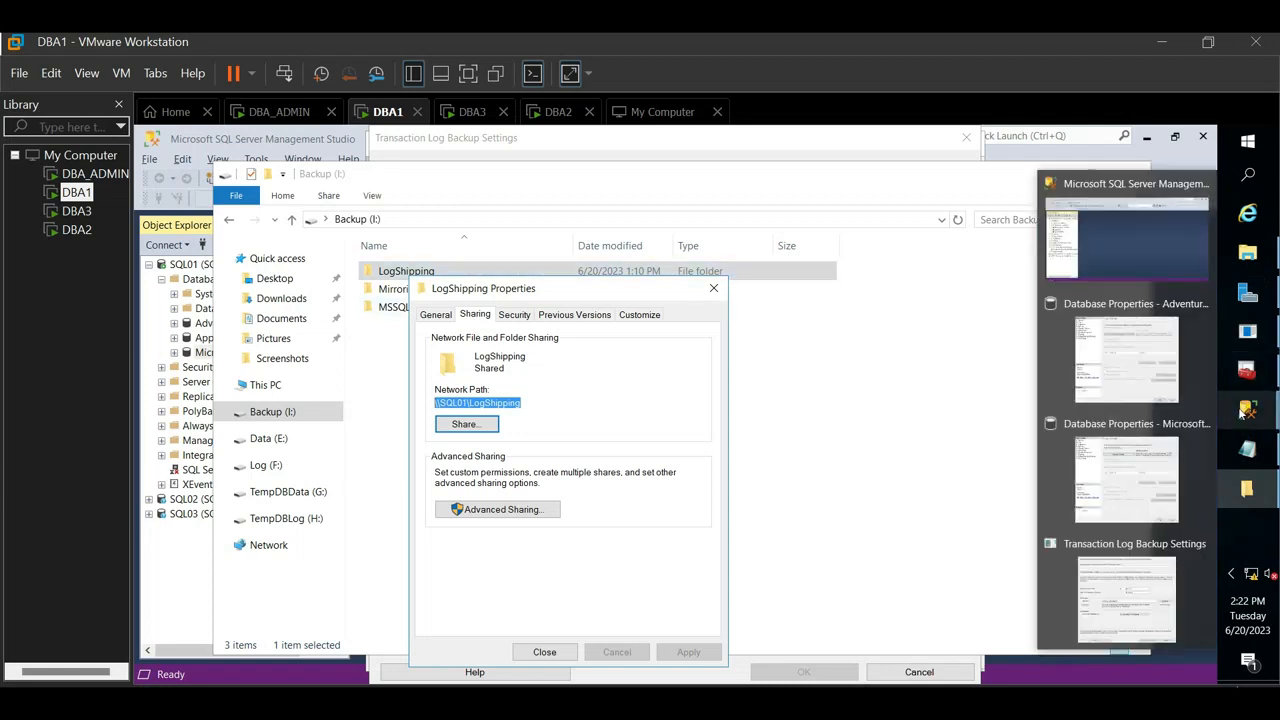
click(1112, 370)
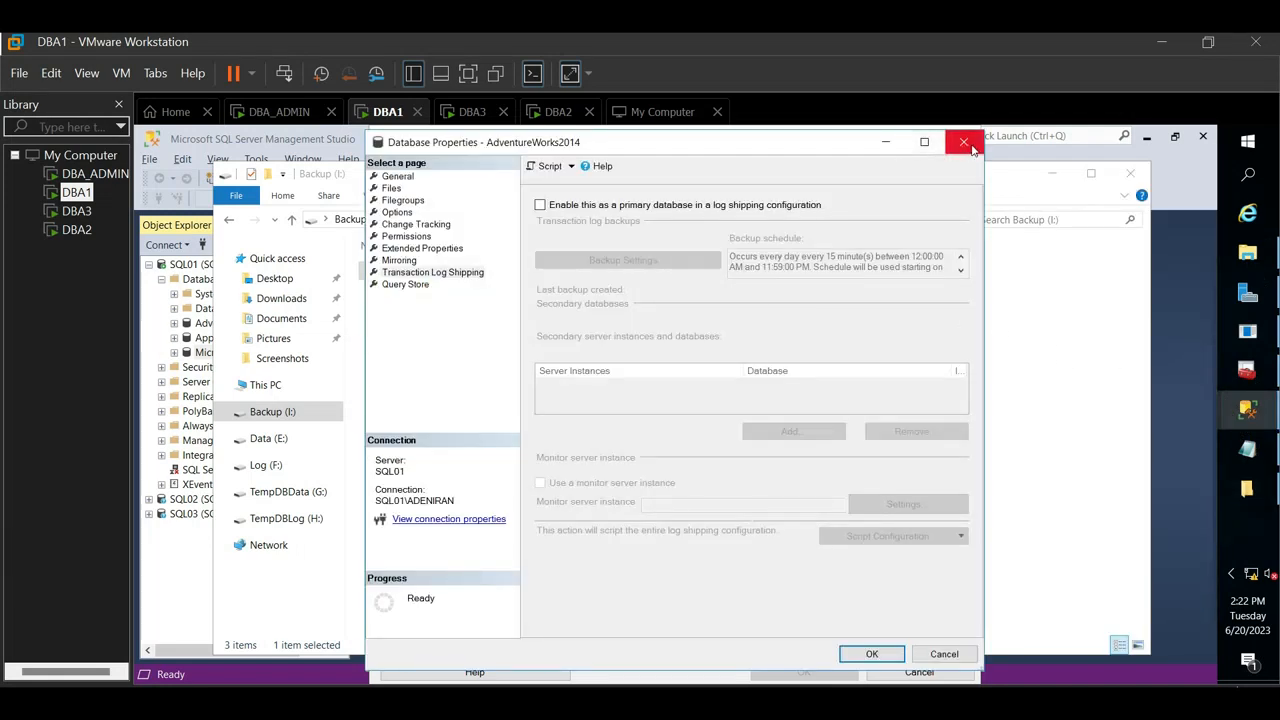
click(1245, 415)
mouse_move(1245, 418)
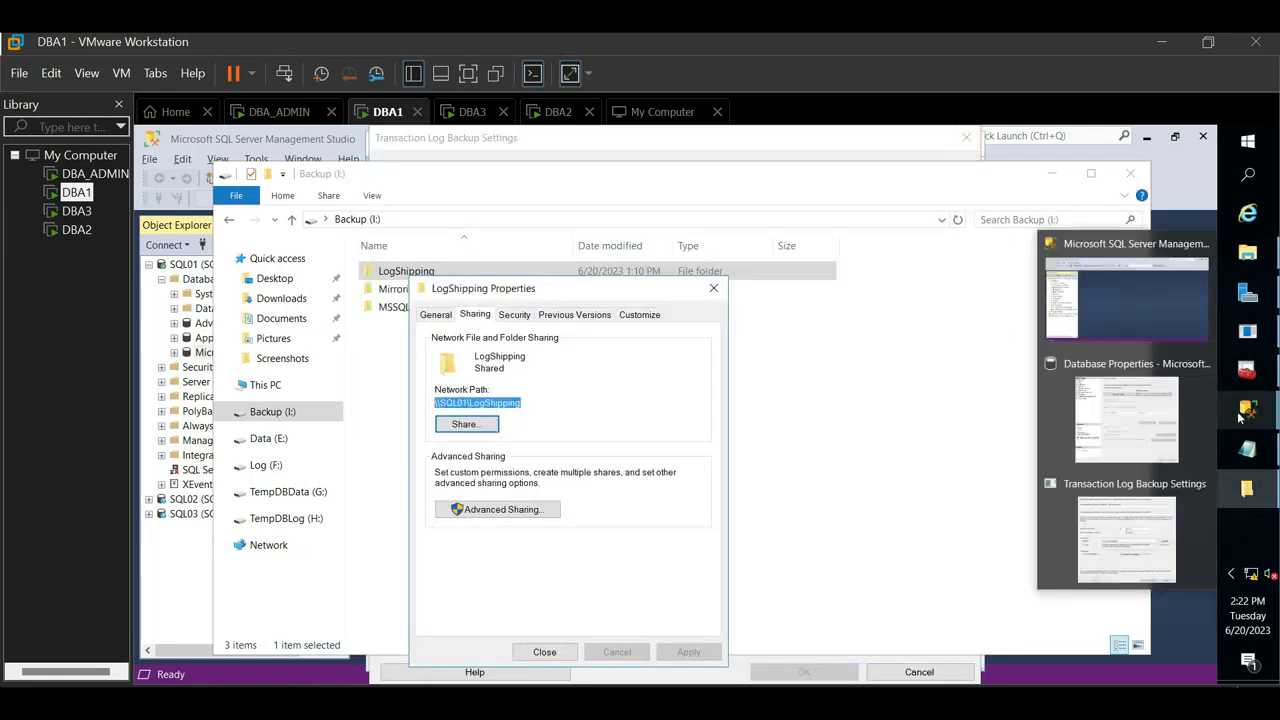
click(1155, 420)
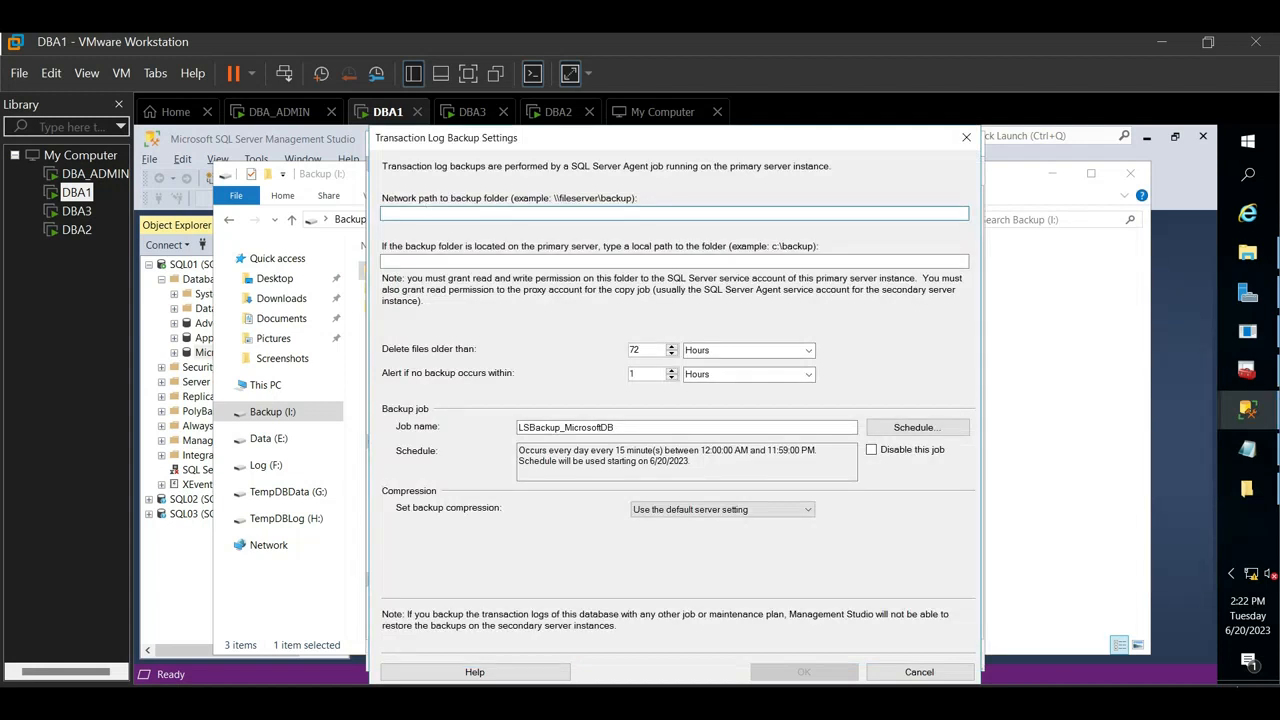
right_click(434, 213)
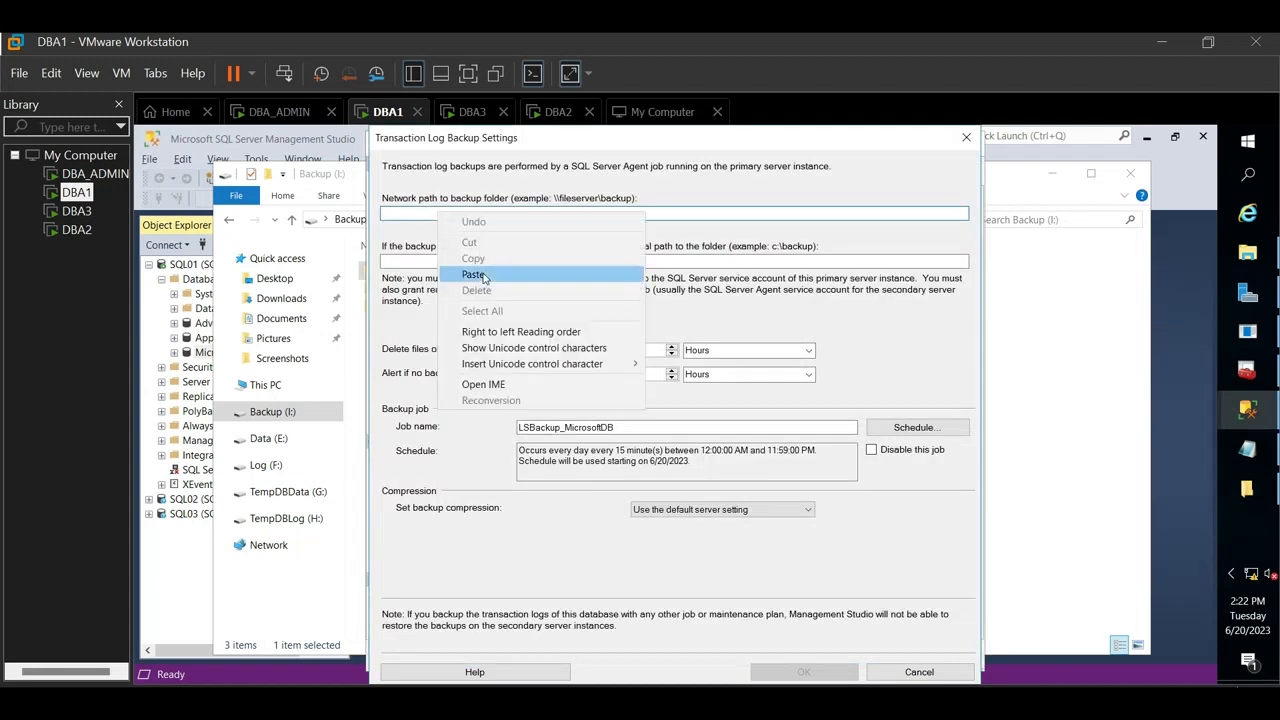
click(478, 272)
Copy the LogShipping folder's local path from File Explorer and enter I:\LogShipping as the backup folder's local path
click(455, 261)
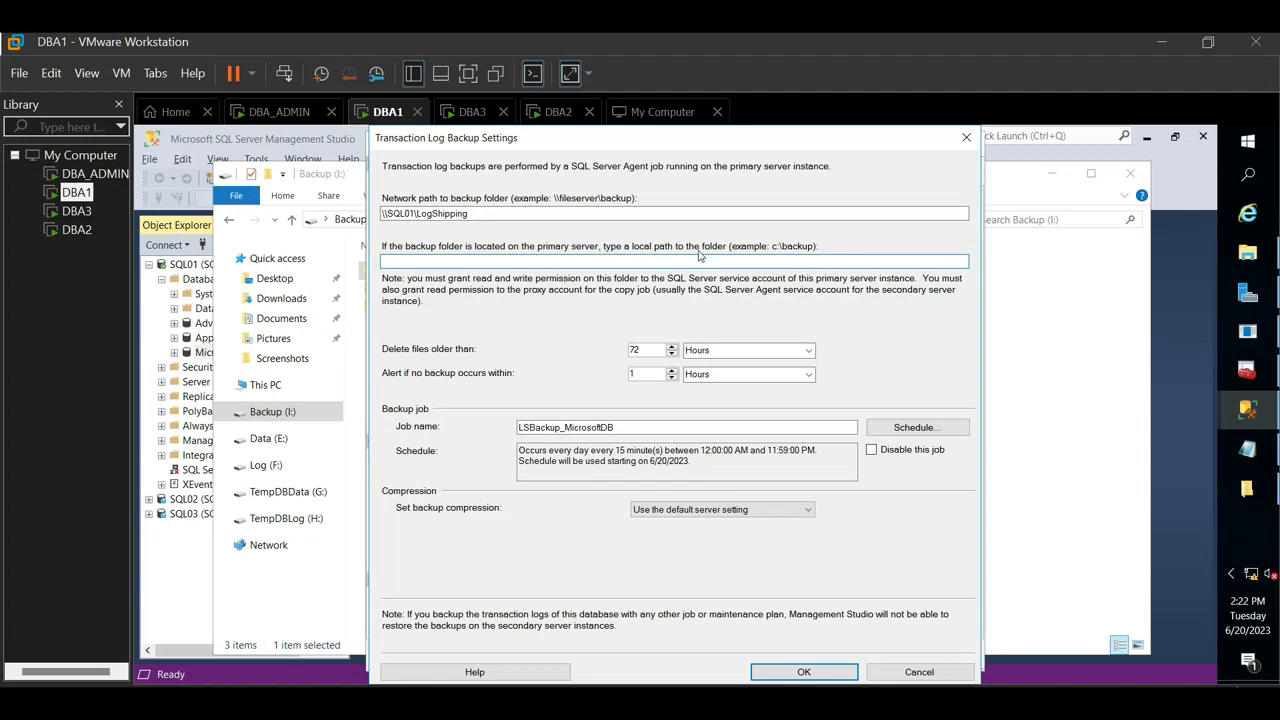
click(995, 278)
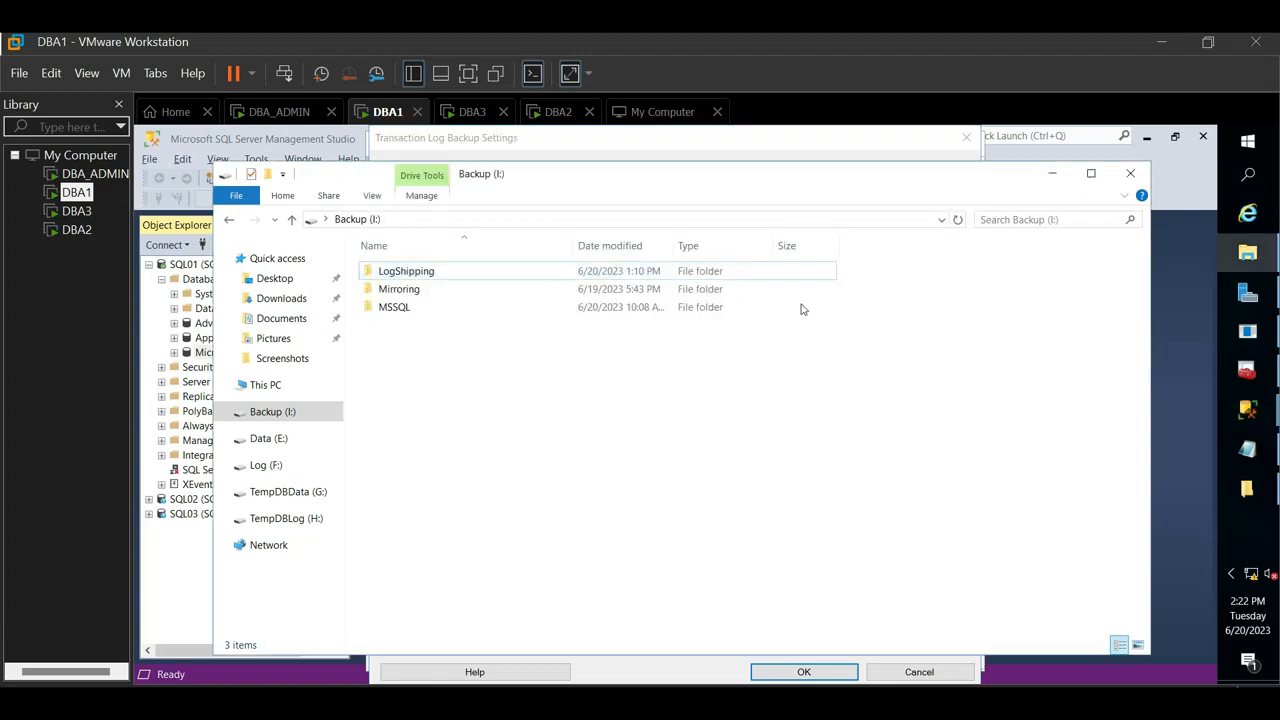
double_click(475, 281)
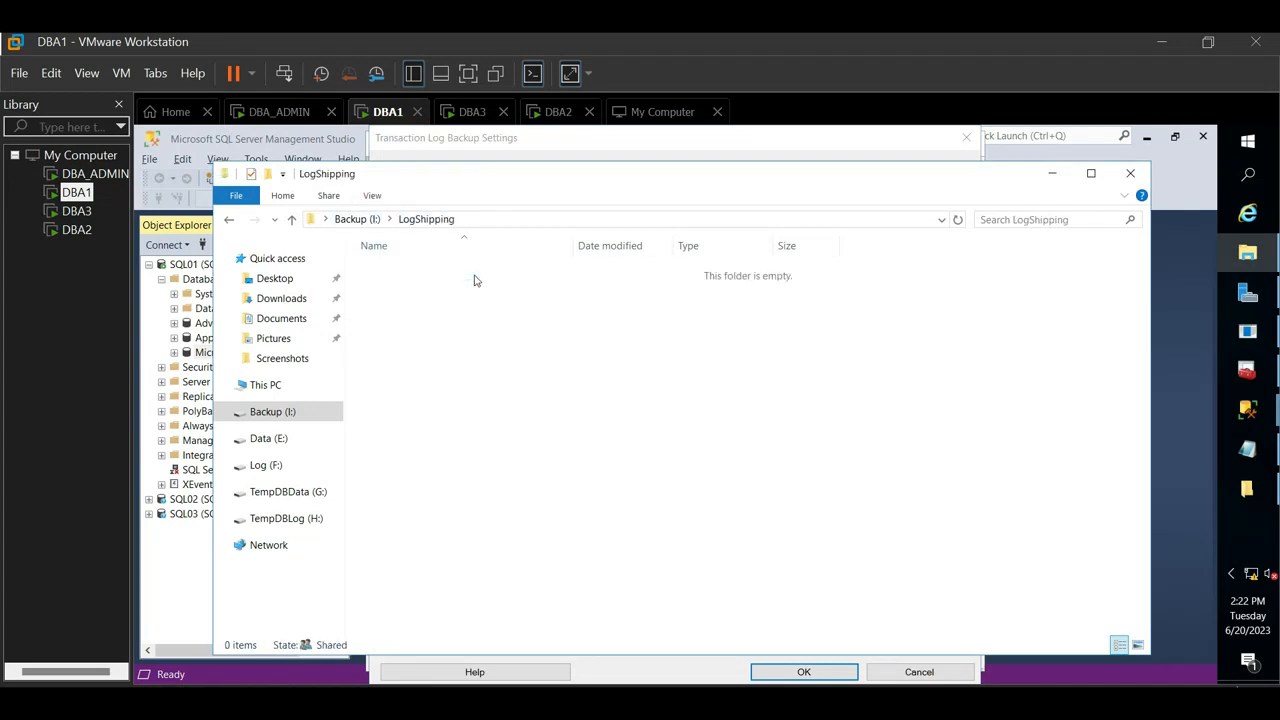
click(470, 220)
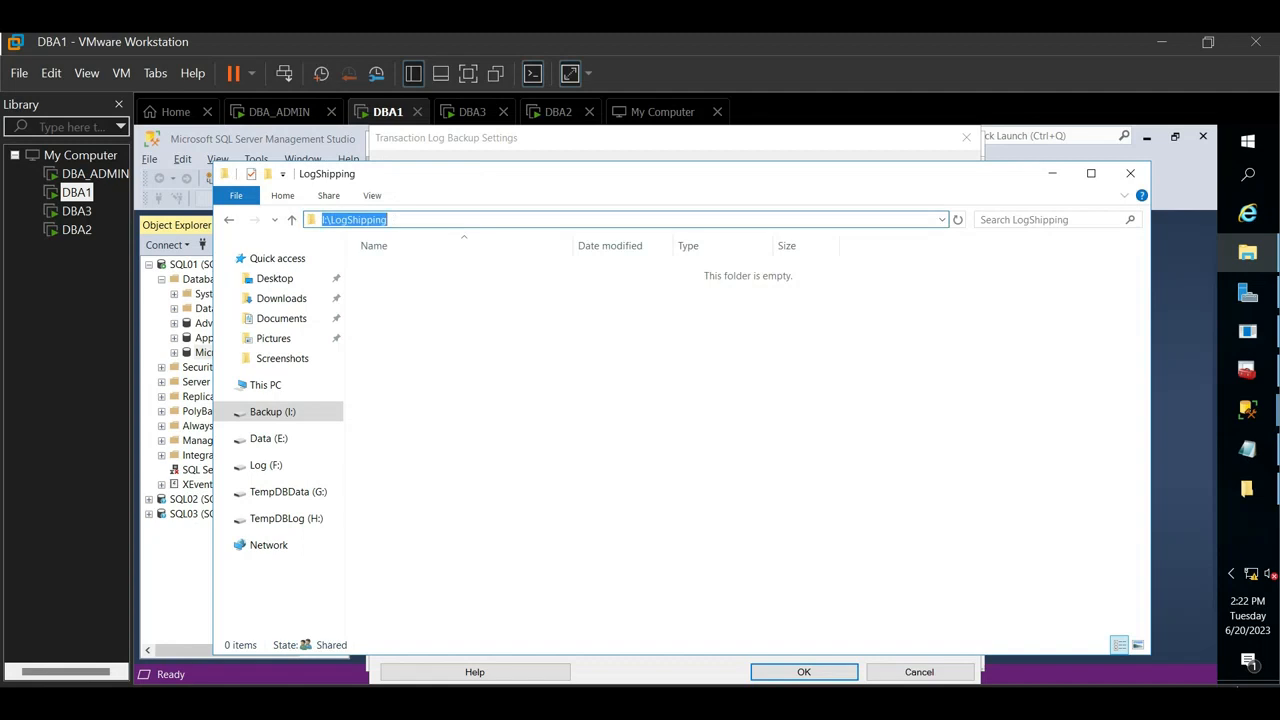
key(alt+Tab)
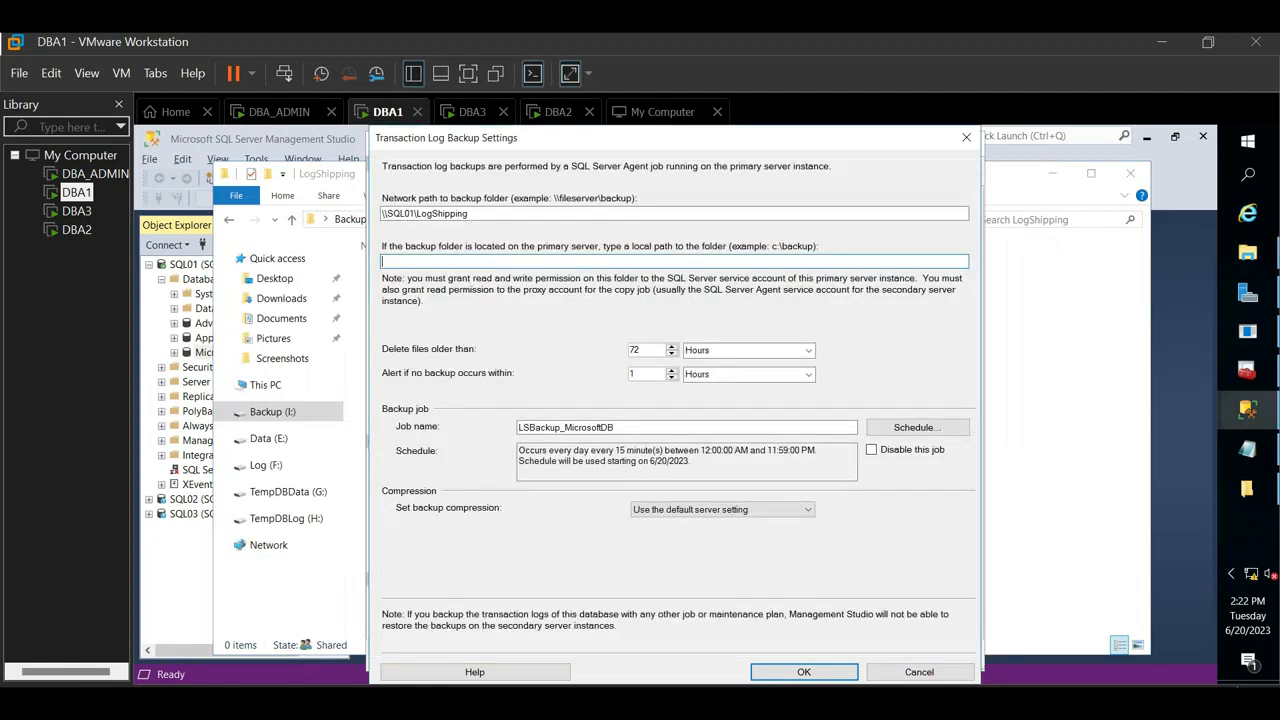
key(ctrl+v)
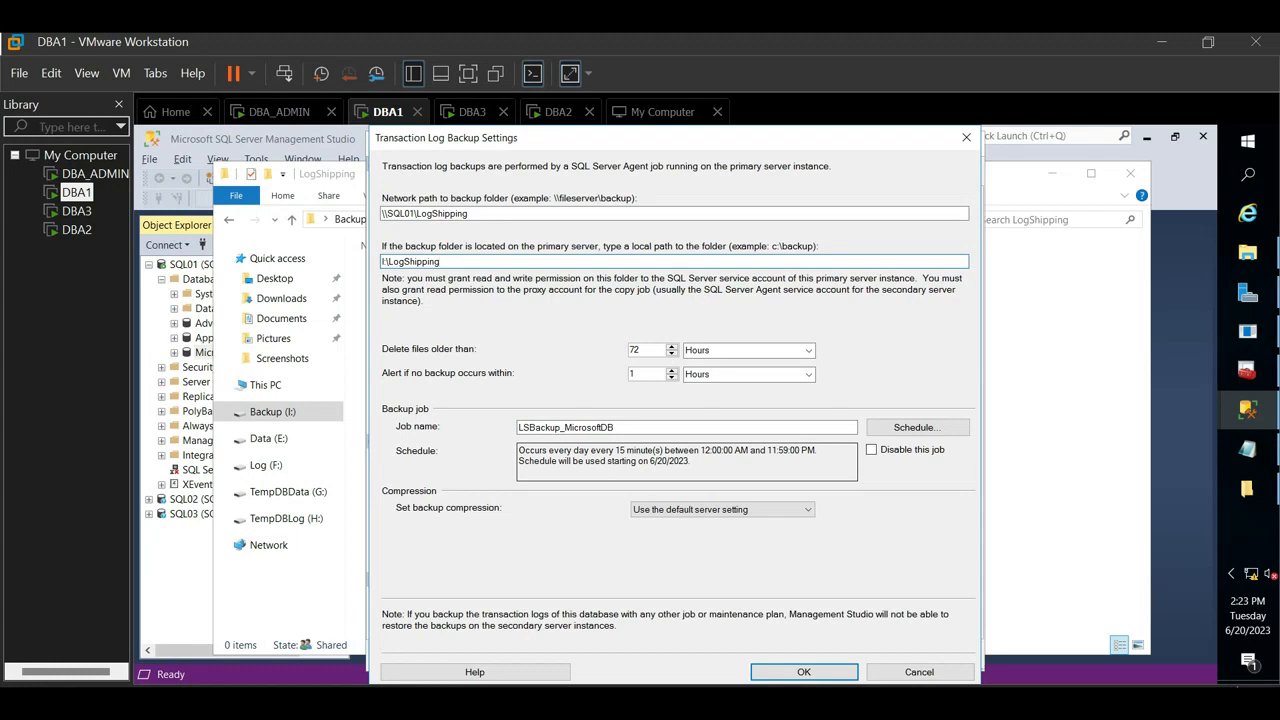
Schedule the log backup job to occur every 1 minute and accept the transaction log backup settings
click(914, 427)
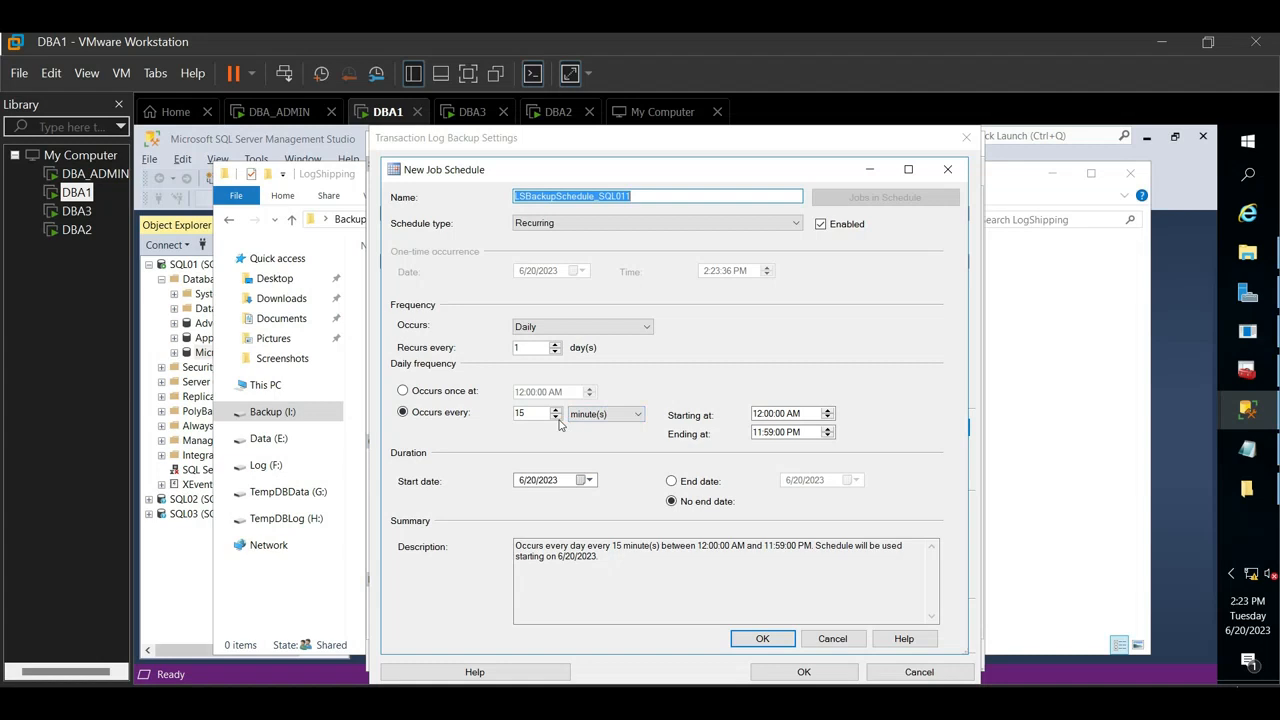
click(521, 413)
key(BackSpace)
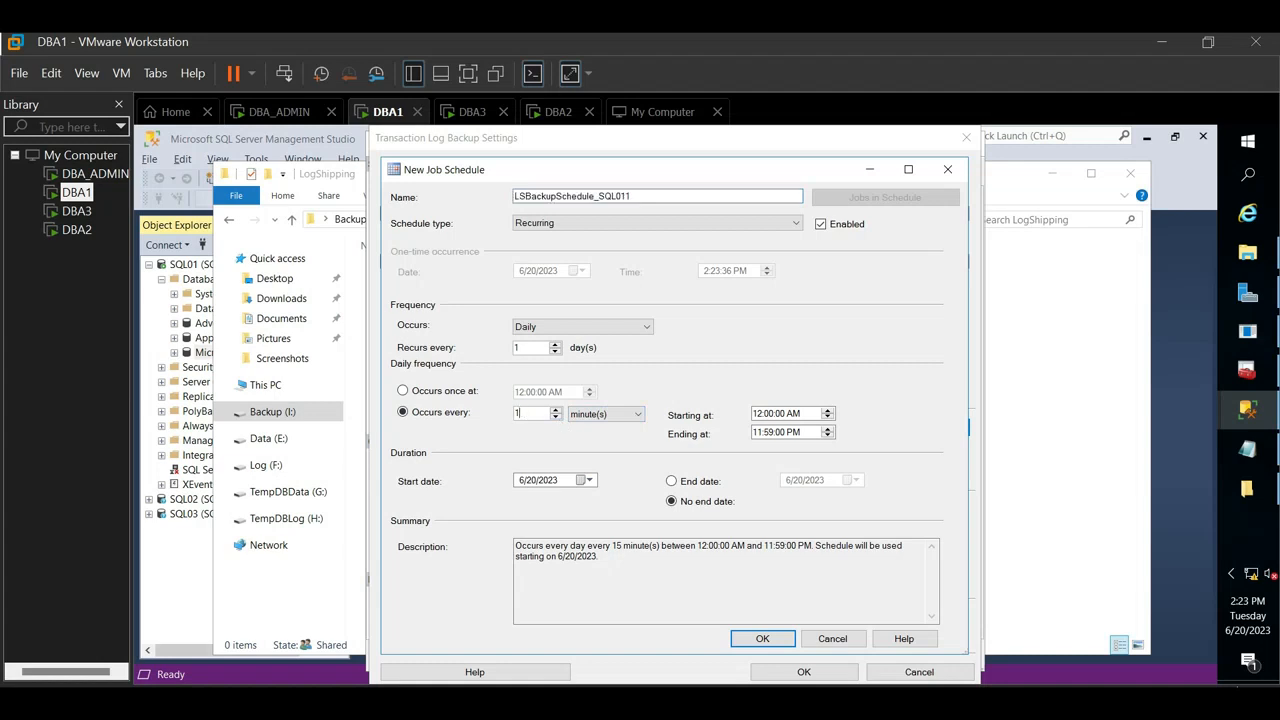
key(Tab)
click(642, 573)
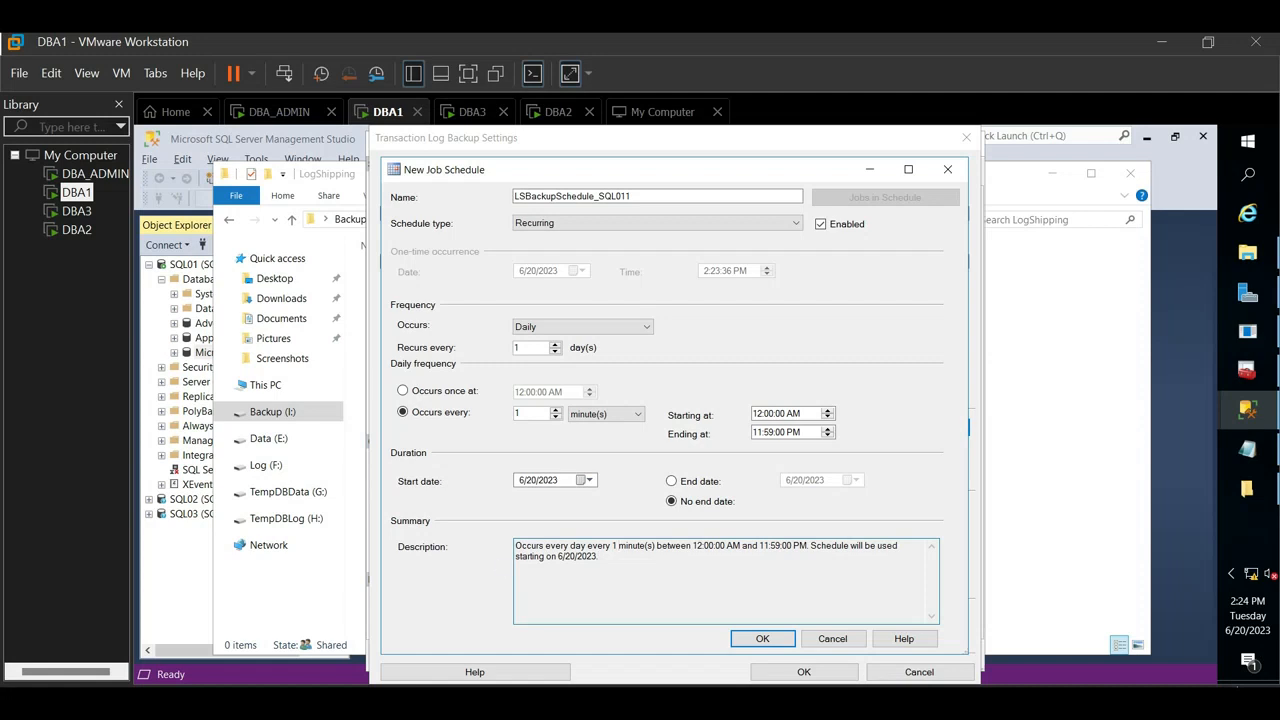
click(763, 640)
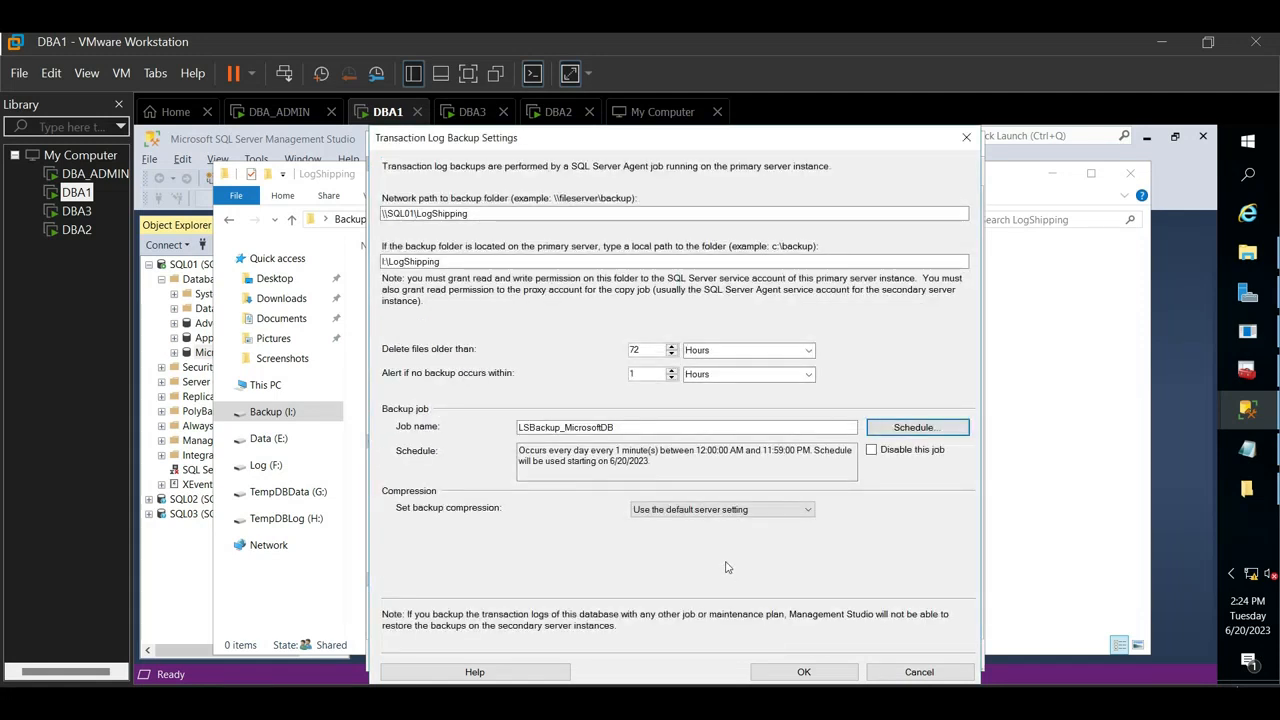
click(545, 450)
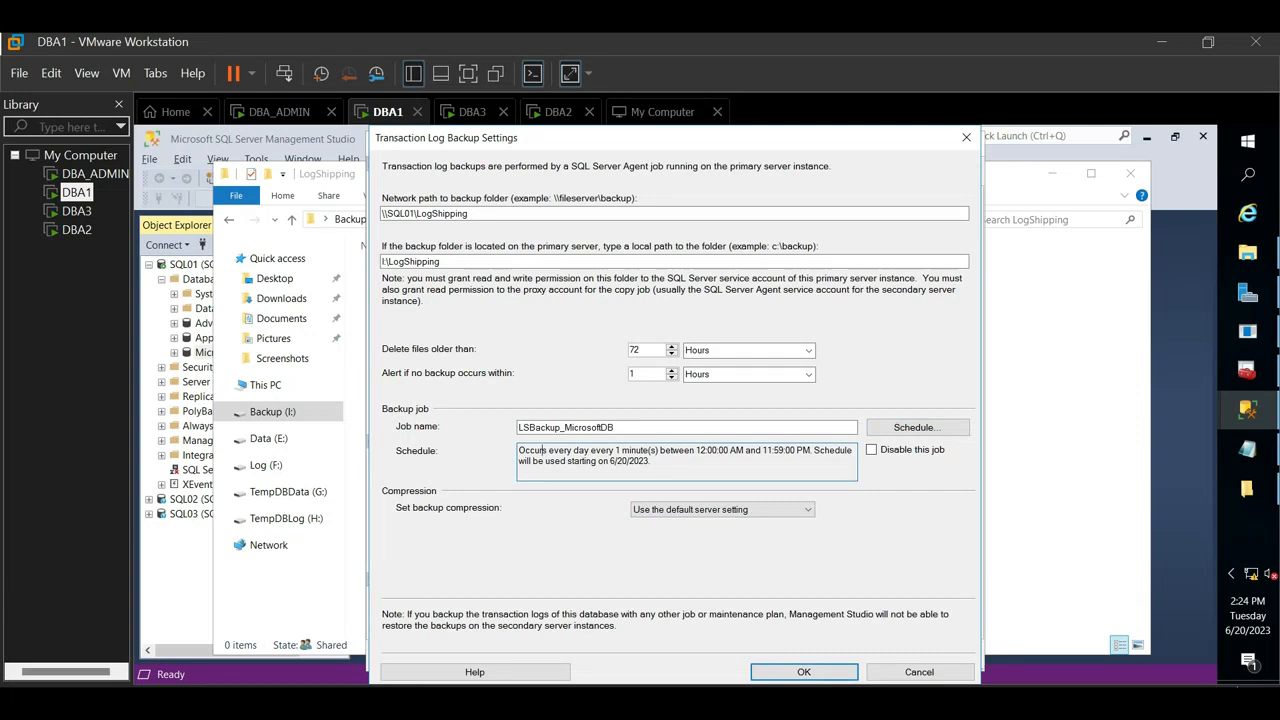
click(805, 675)
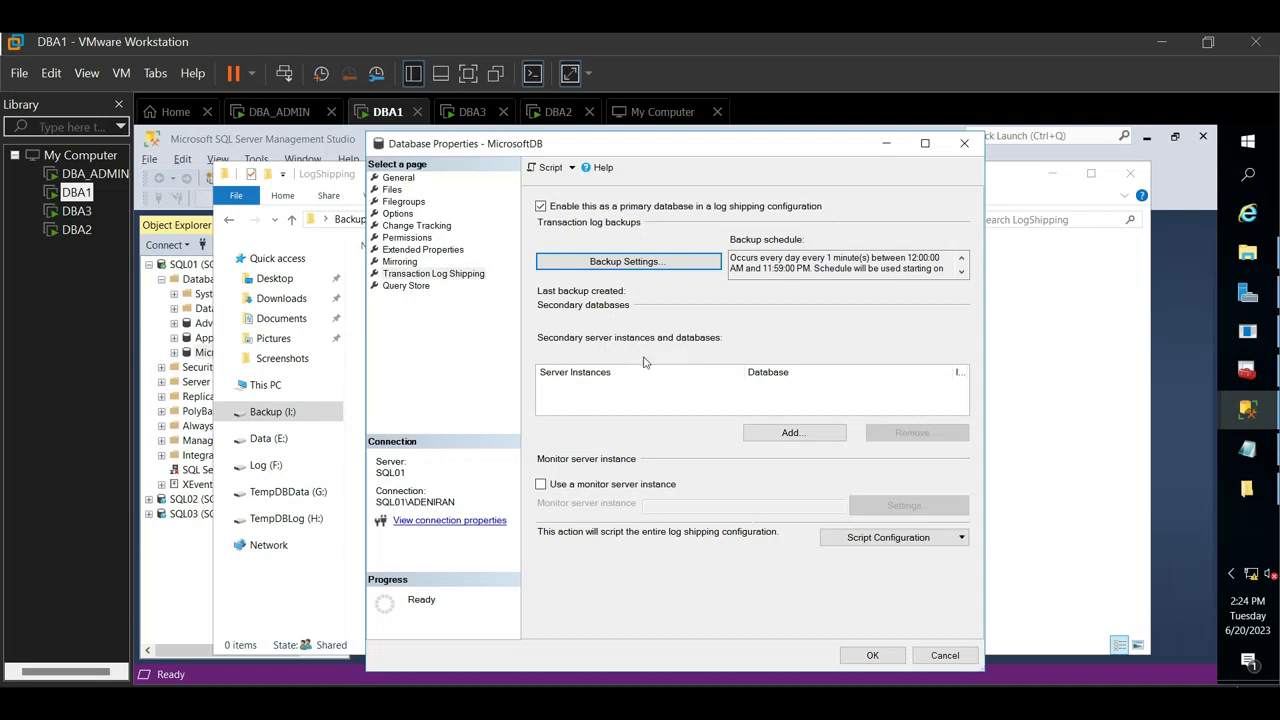
Add a secondary database with SQL02 connected as its server instance and open its copy files settings at the destination folder
click(650, 392)
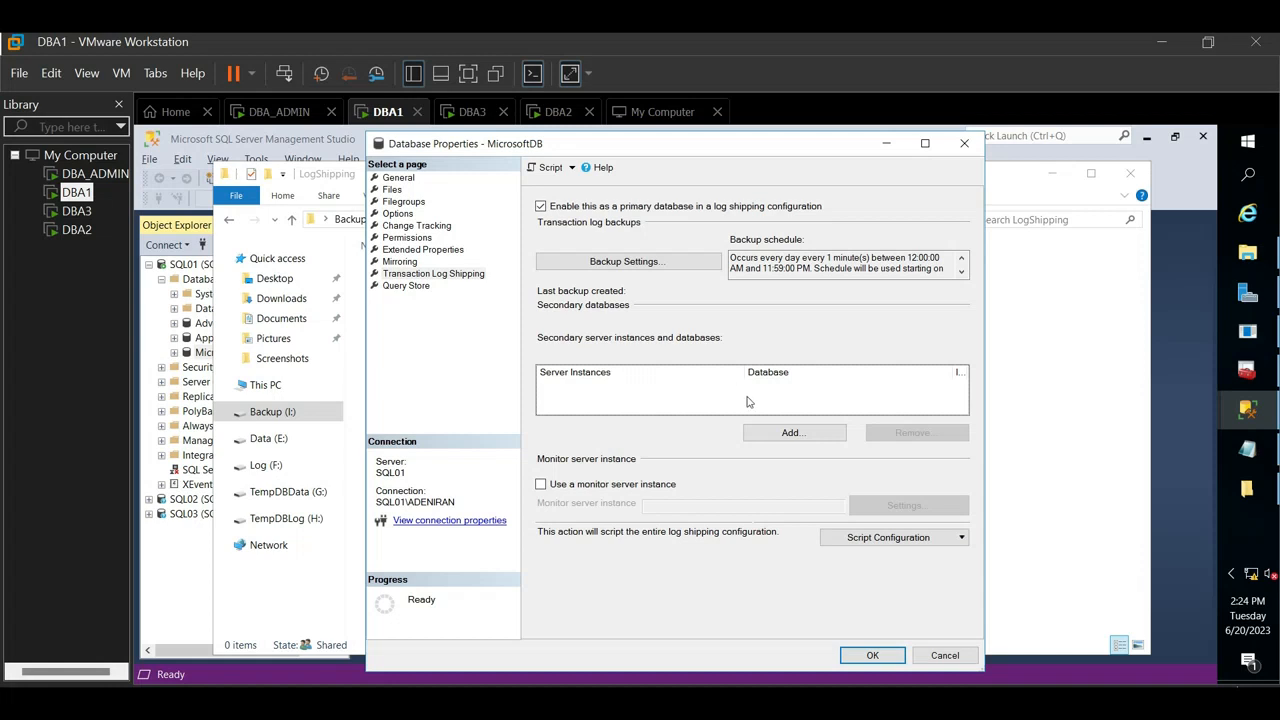
click(769, 432)
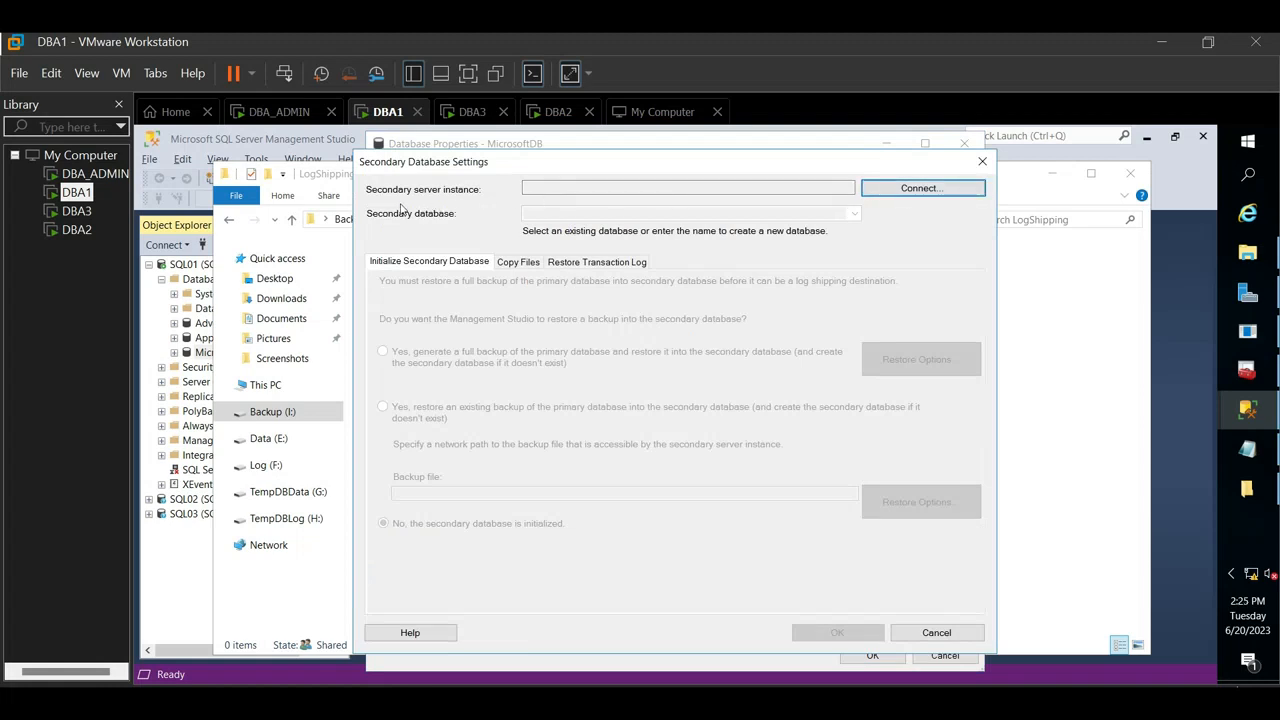
click(688, 188)
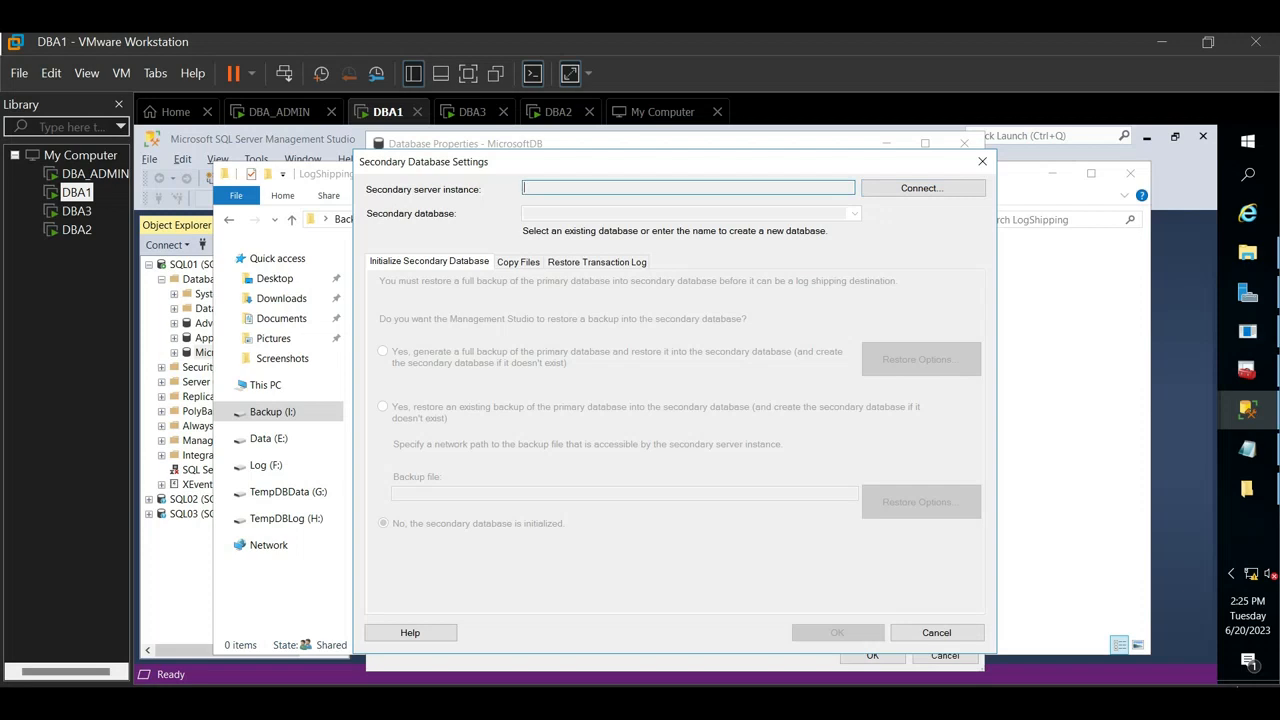
click(882, 193)
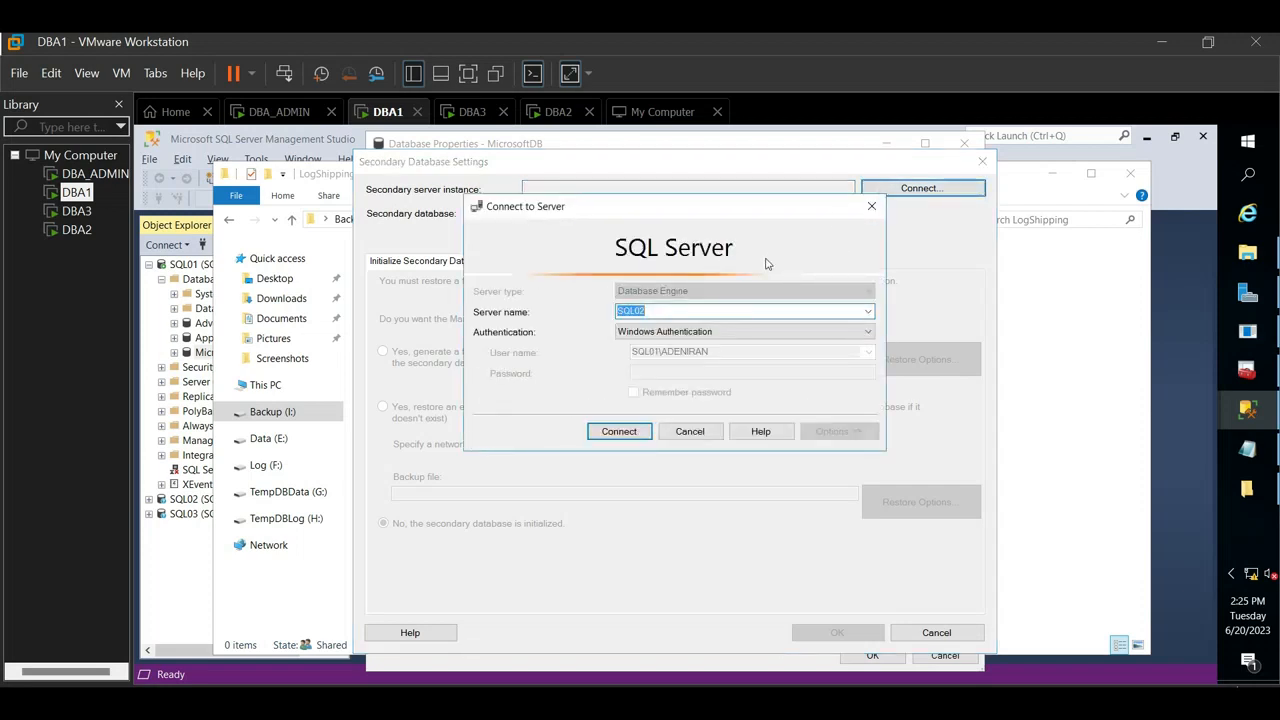
click(682, 311)
click(617, 433)
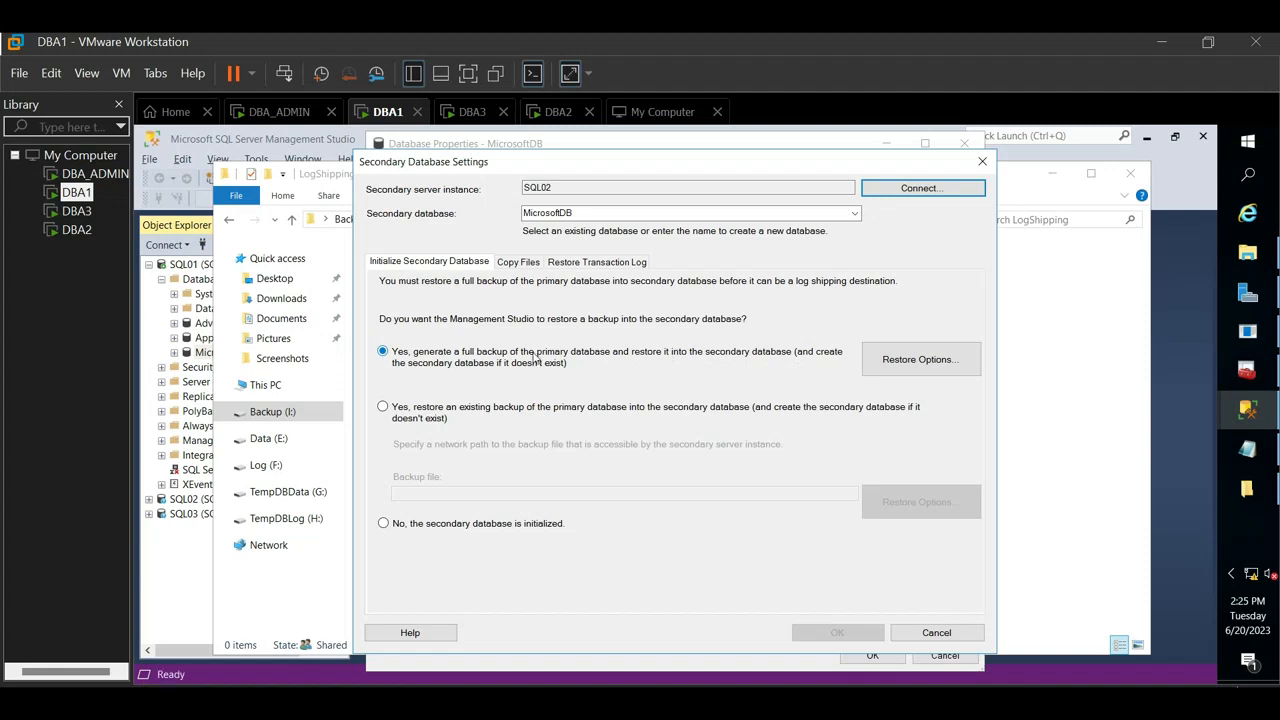
click(511, 266)
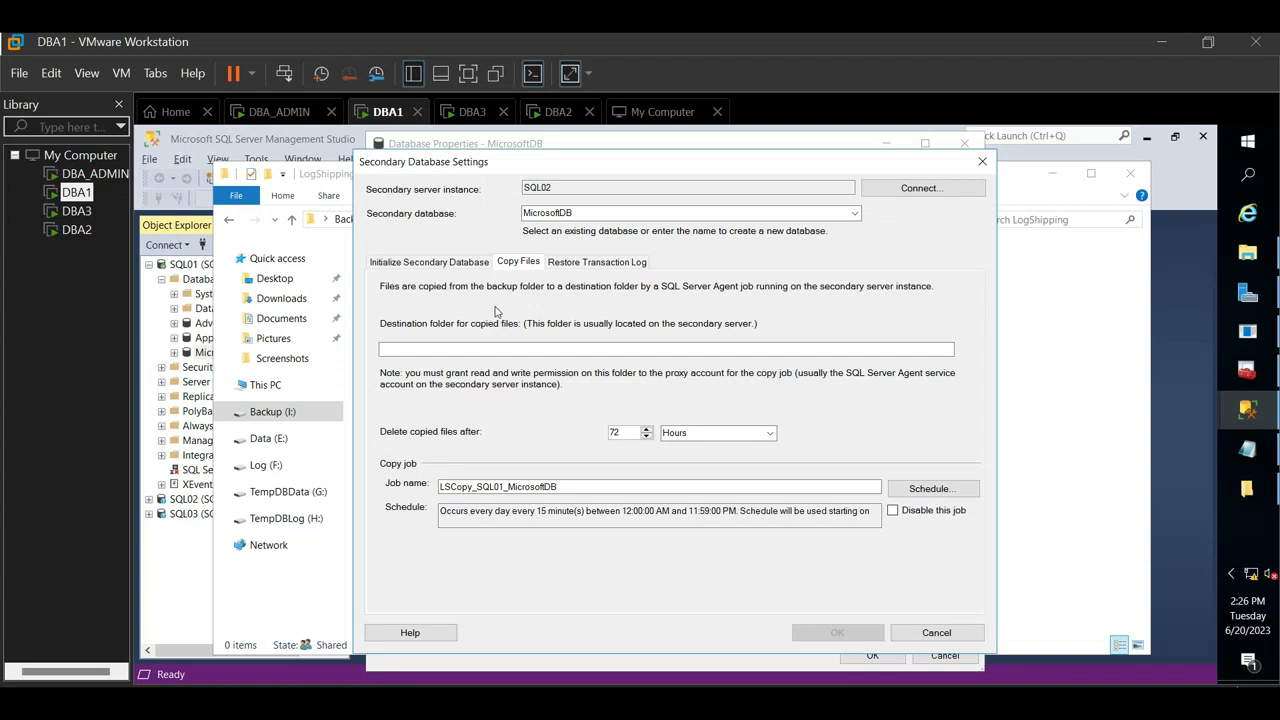
click(508, 349)
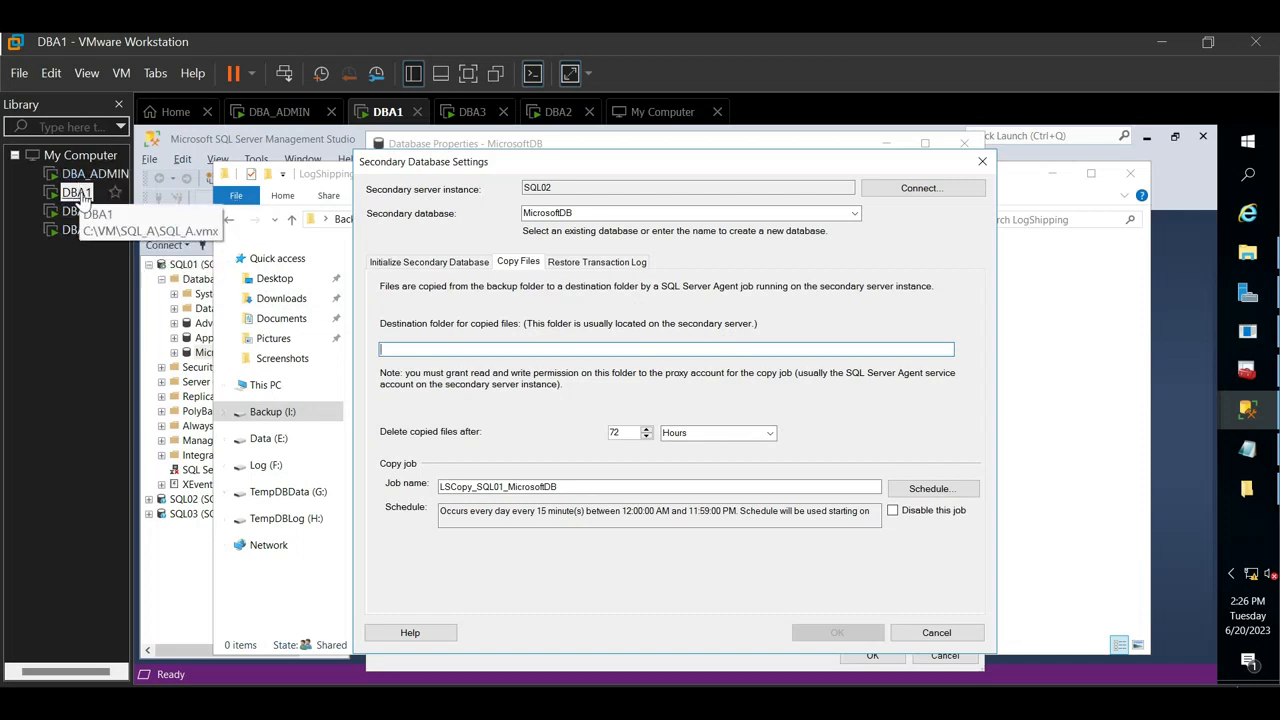
Switch to the DBA2 virtual machine and sign in to Windows with the account password
click(77, 231)
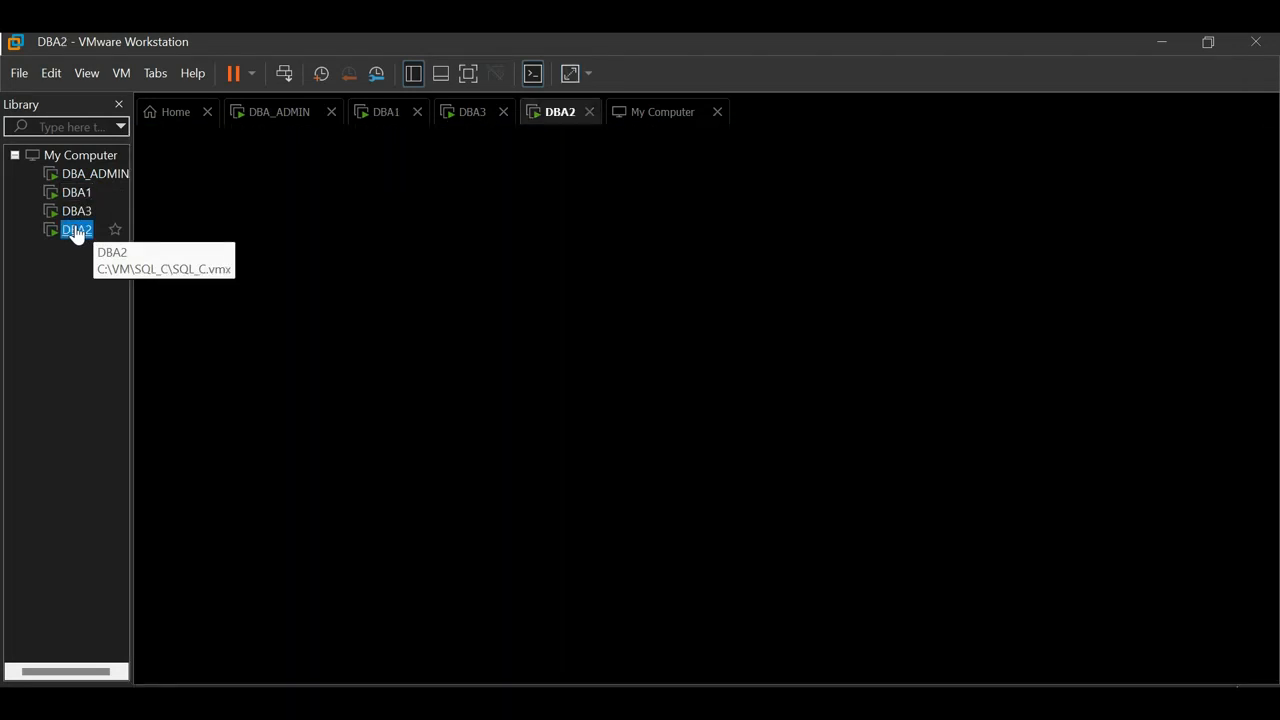
click(285, 80)
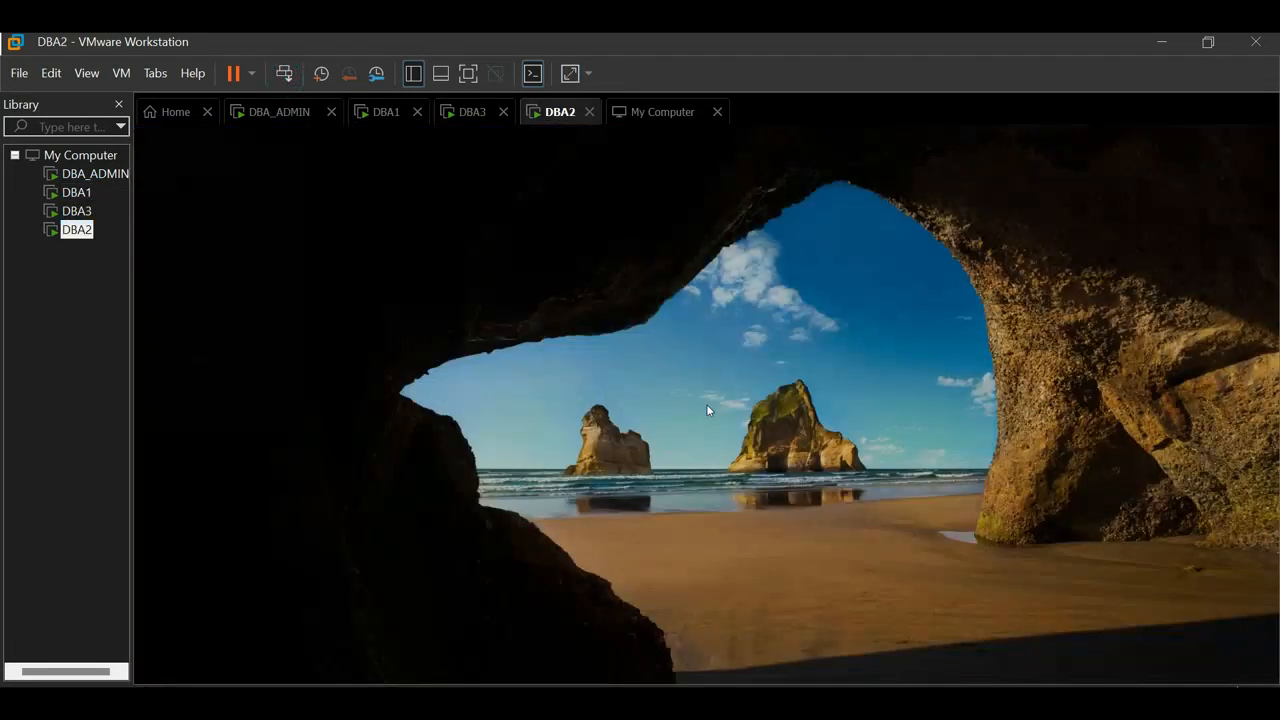
click(658, 475)
text(•••••••••••)
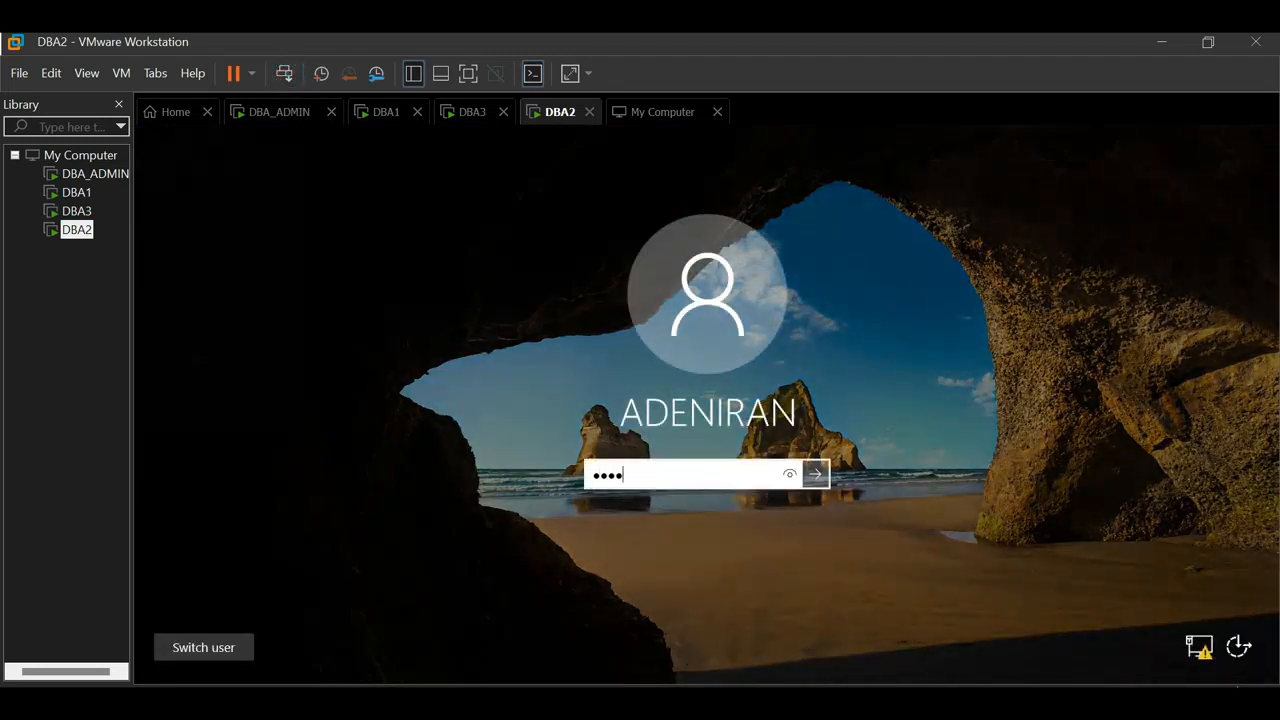
text(•••)
key(Return)
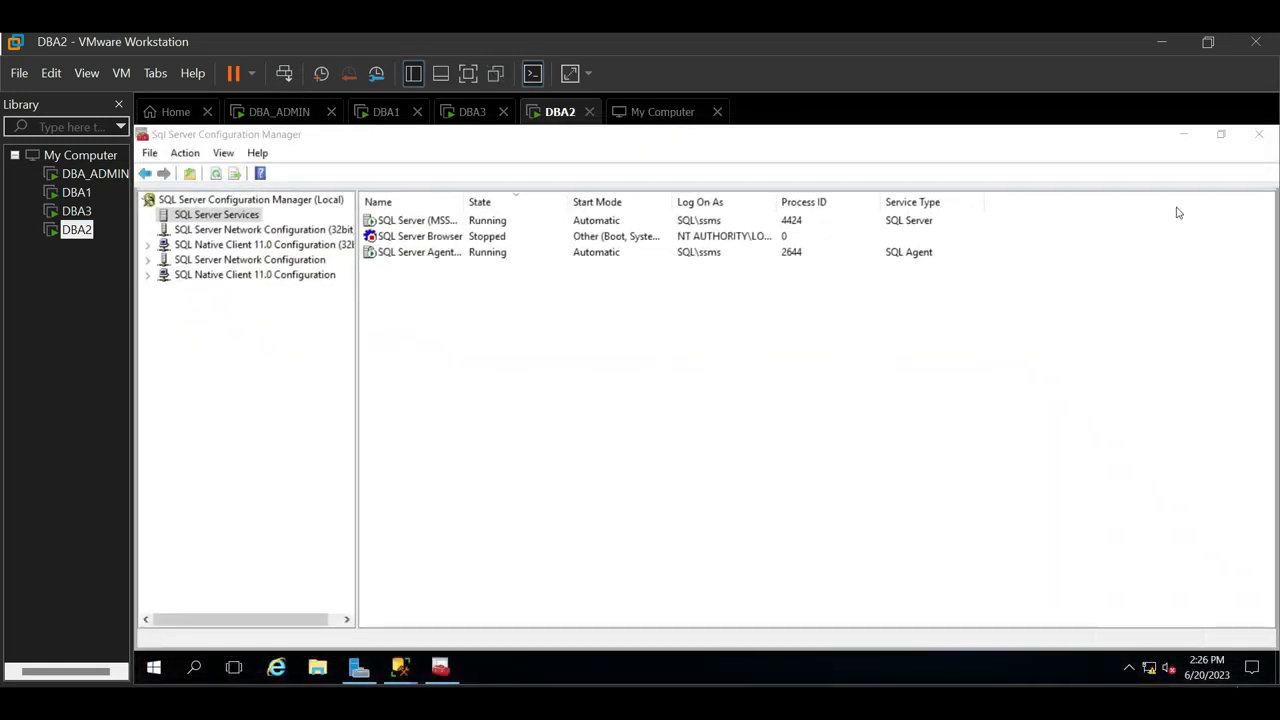
Close SQL Server Configuration Manager and delete all files in the LogShipping folder on the Backup (I:) drive in File Explorer
click(1259, 136)
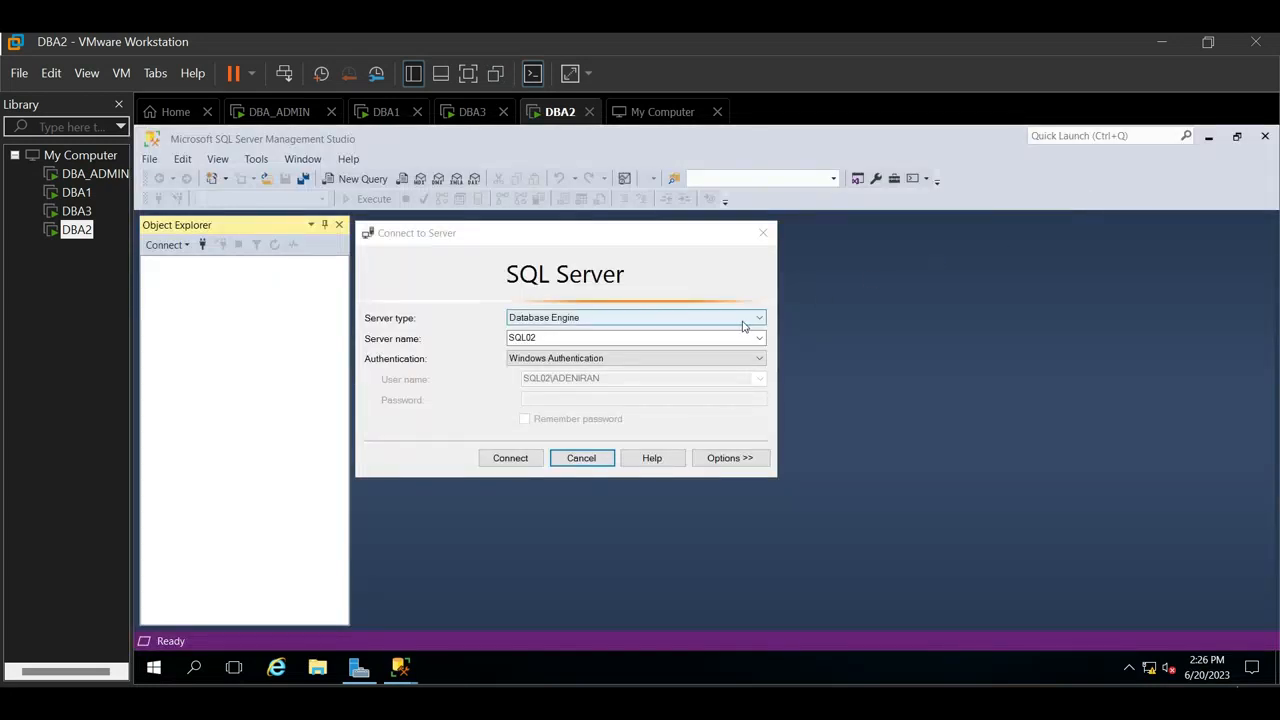
click(315, 672)
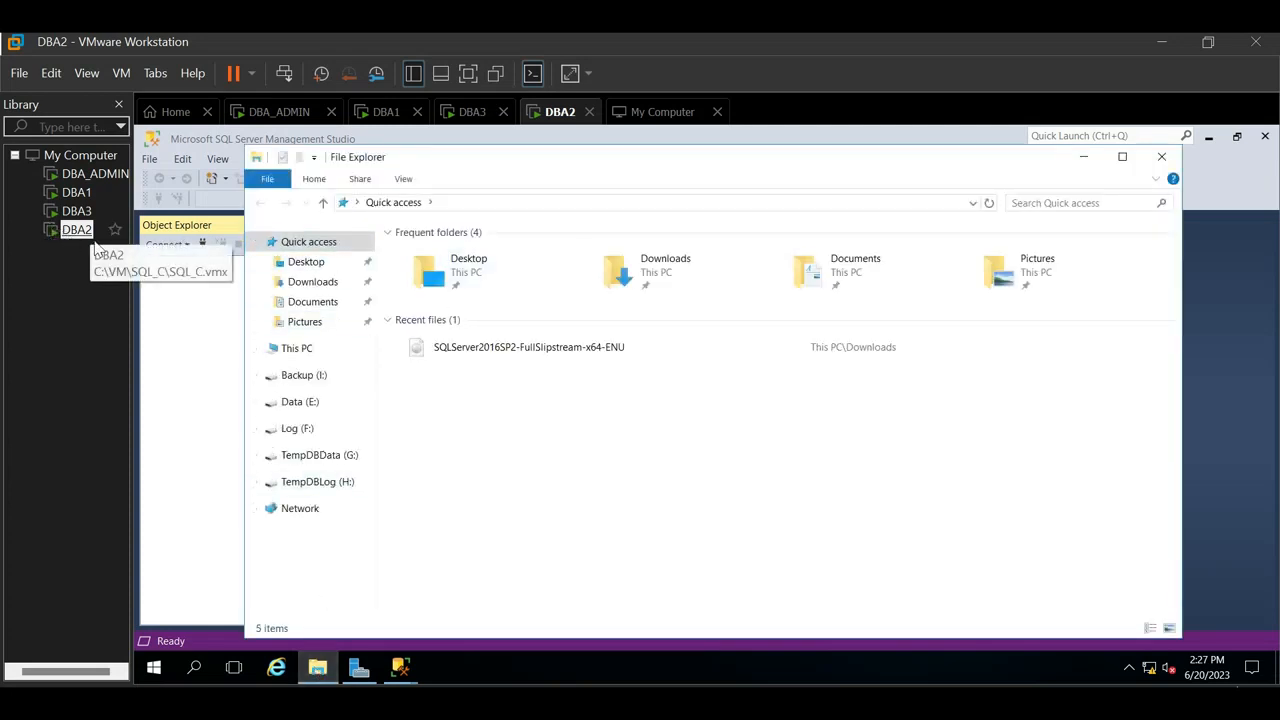
click(297, 378)
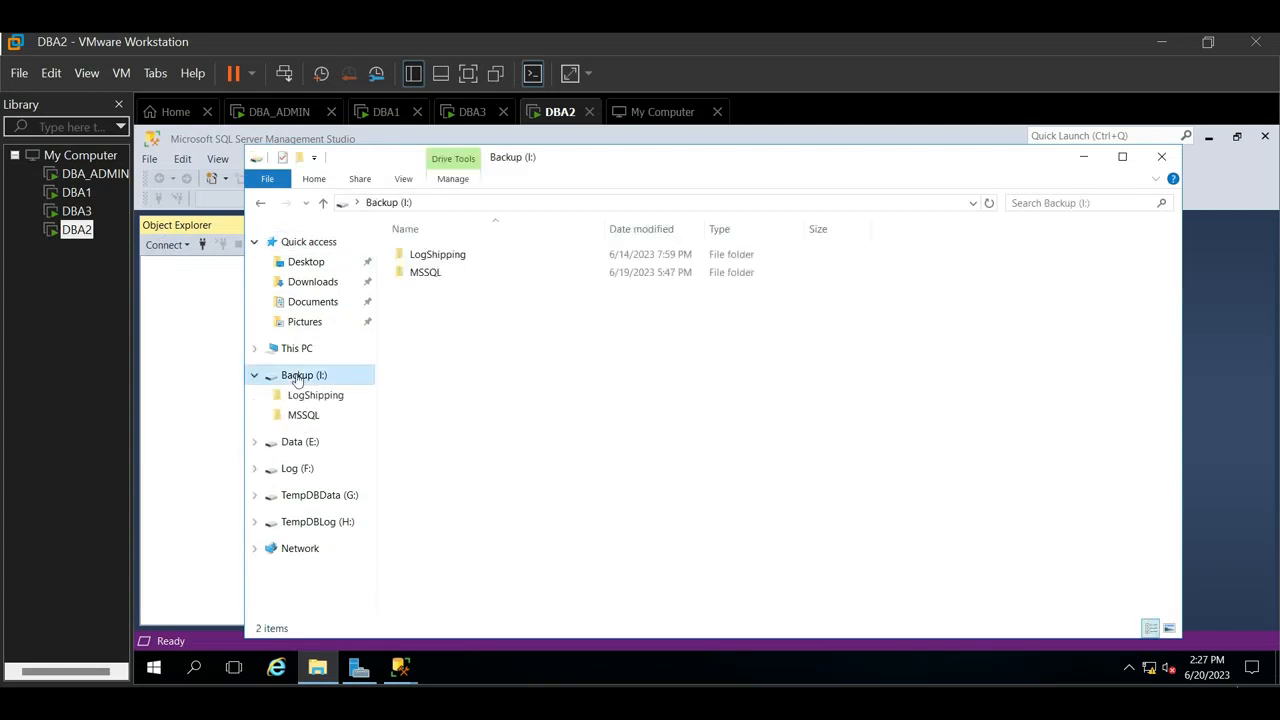
click(450, 262)
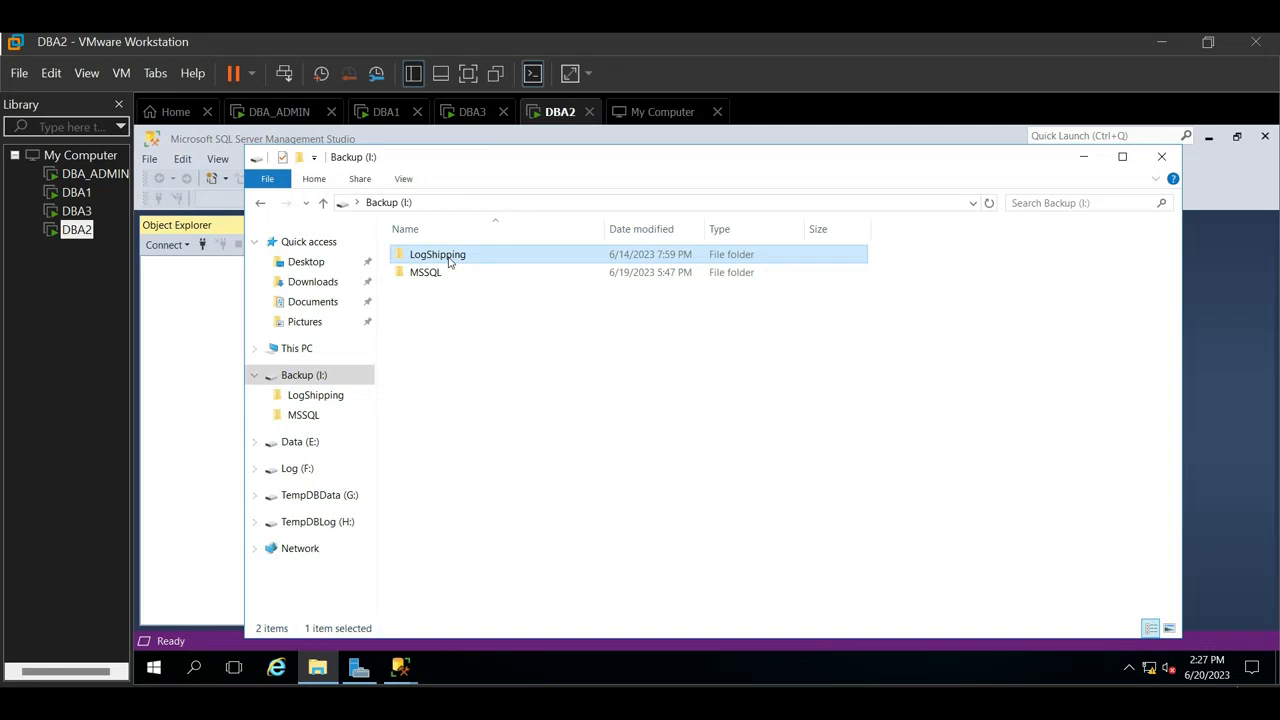
double_click(450, 262)
key(ctrl+a)
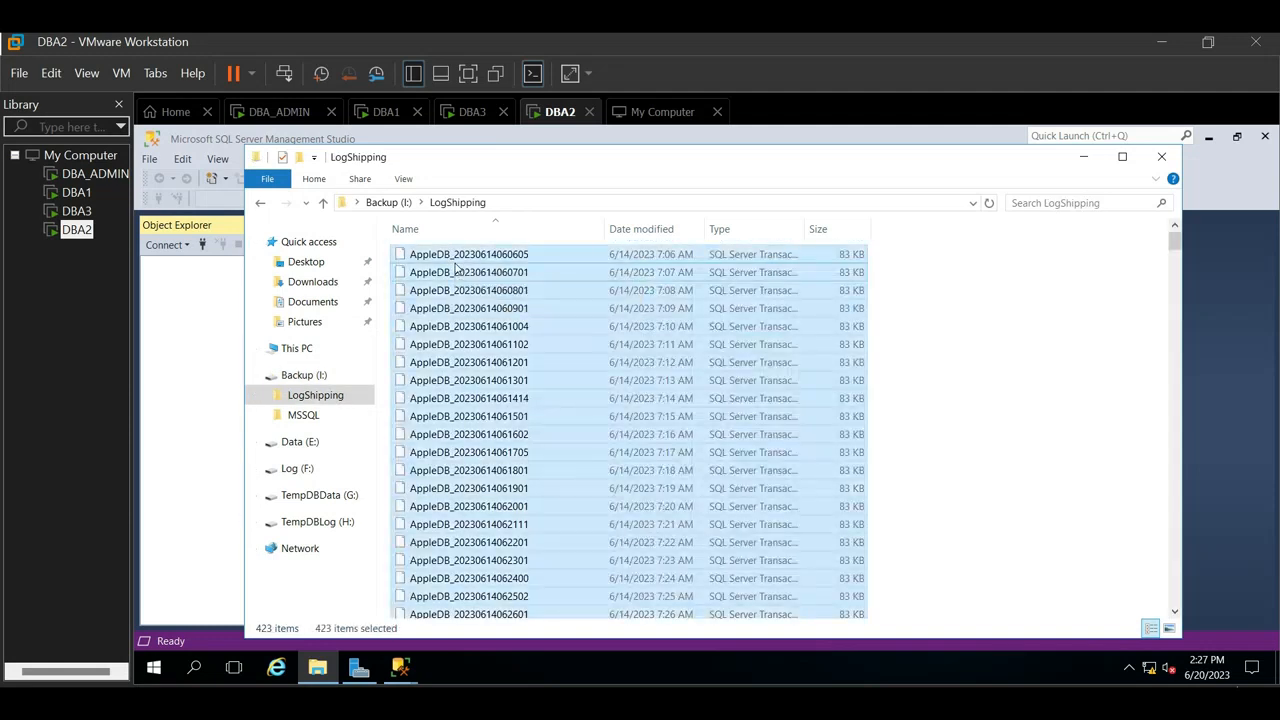
key(Delete)
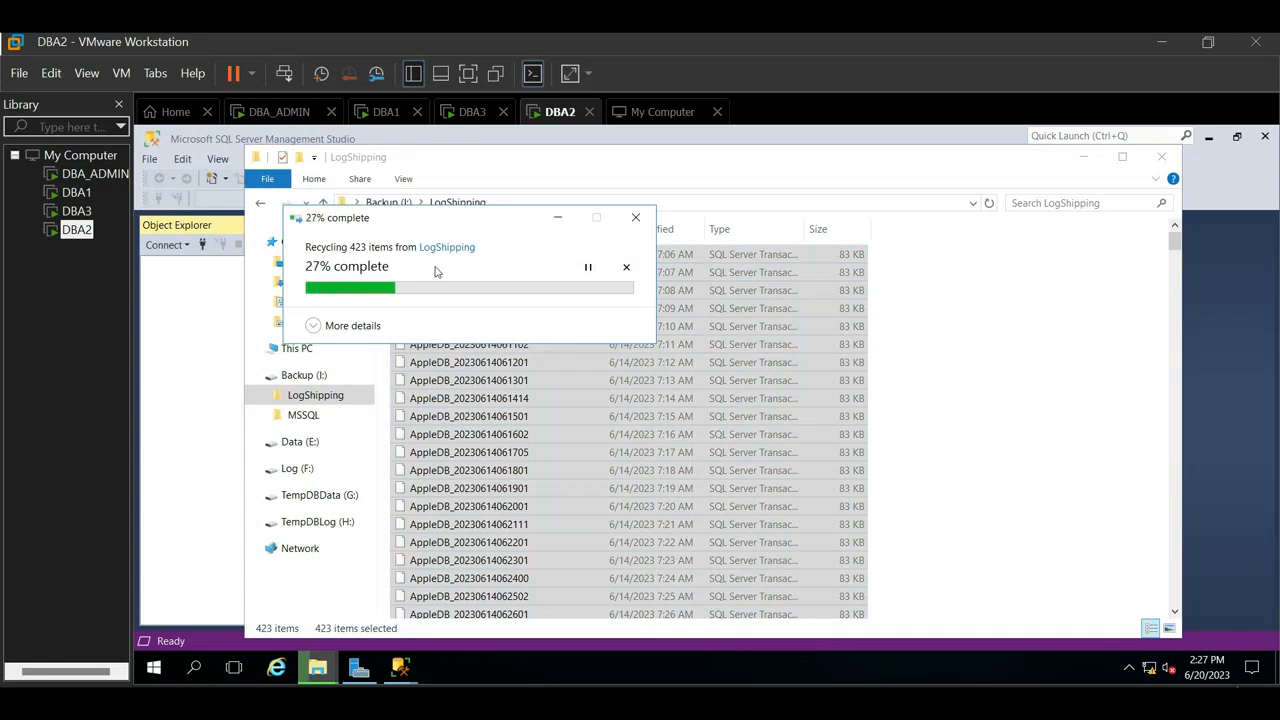
Copy the full path of the LogShipping folder on the Backup (I:) drive from File Explorer on DBA2
click(1045, 410)
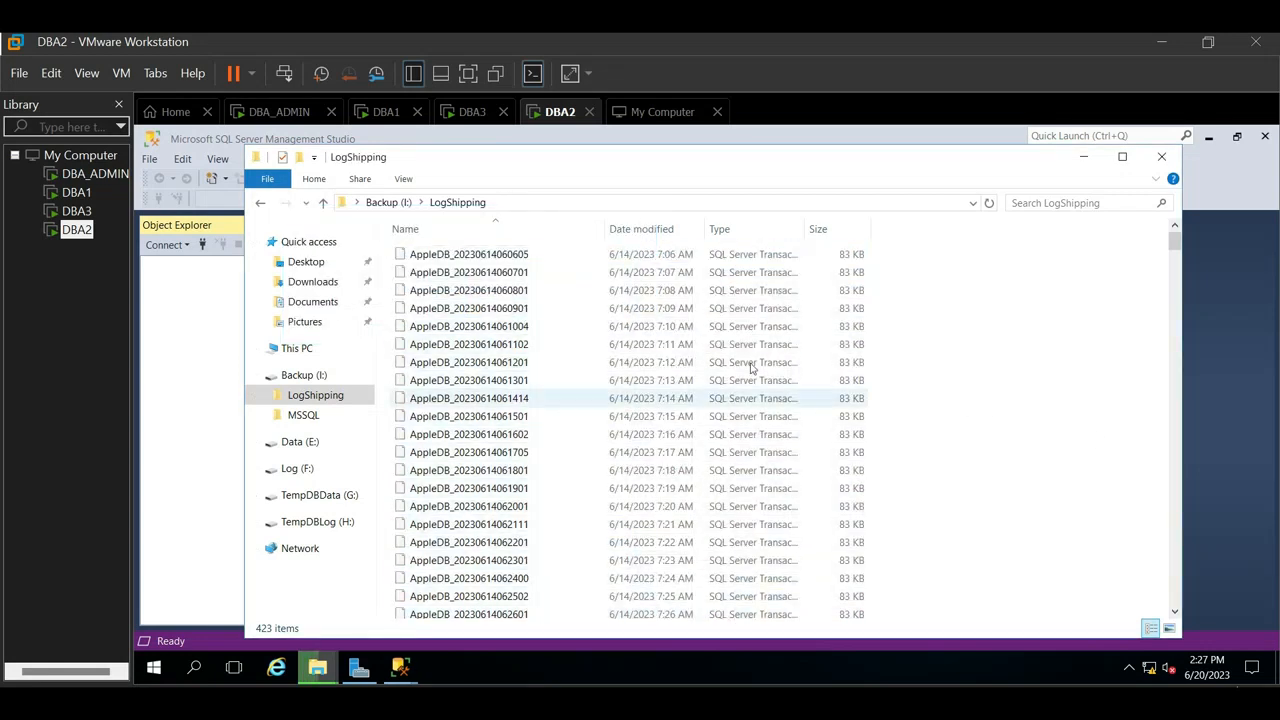
right_click(966, 384)
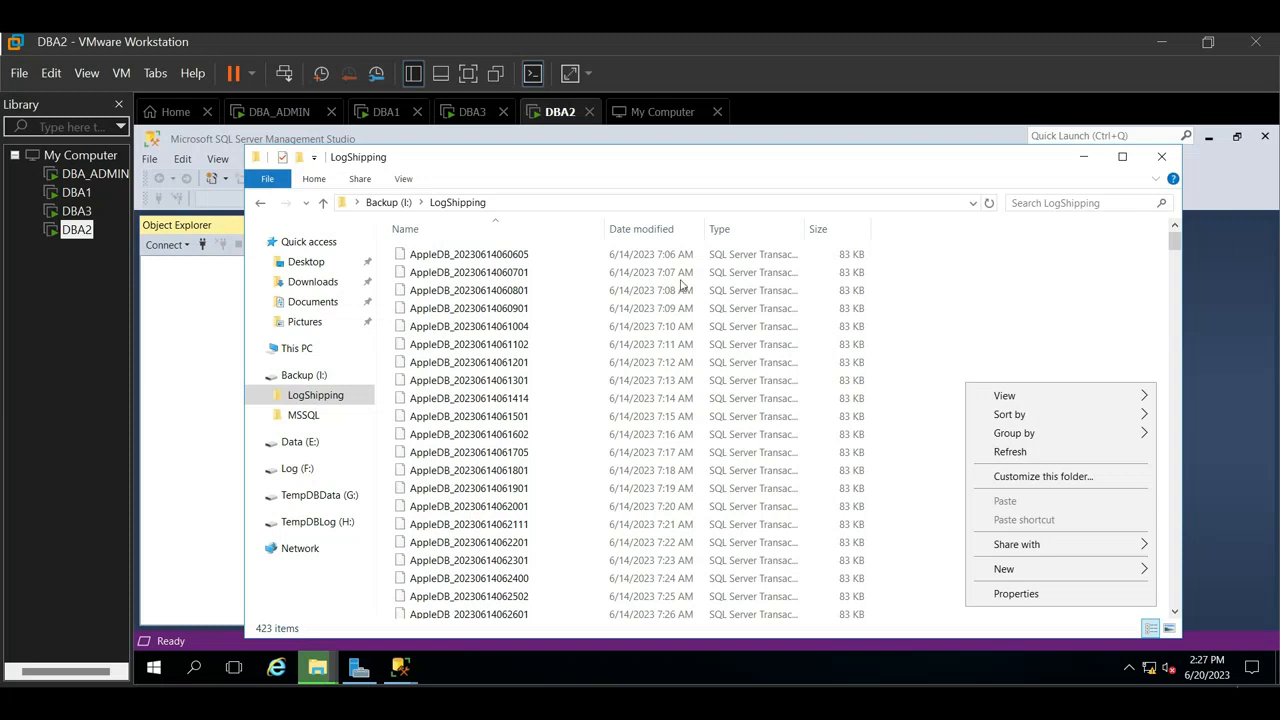
click(530, 203)
key(Return)
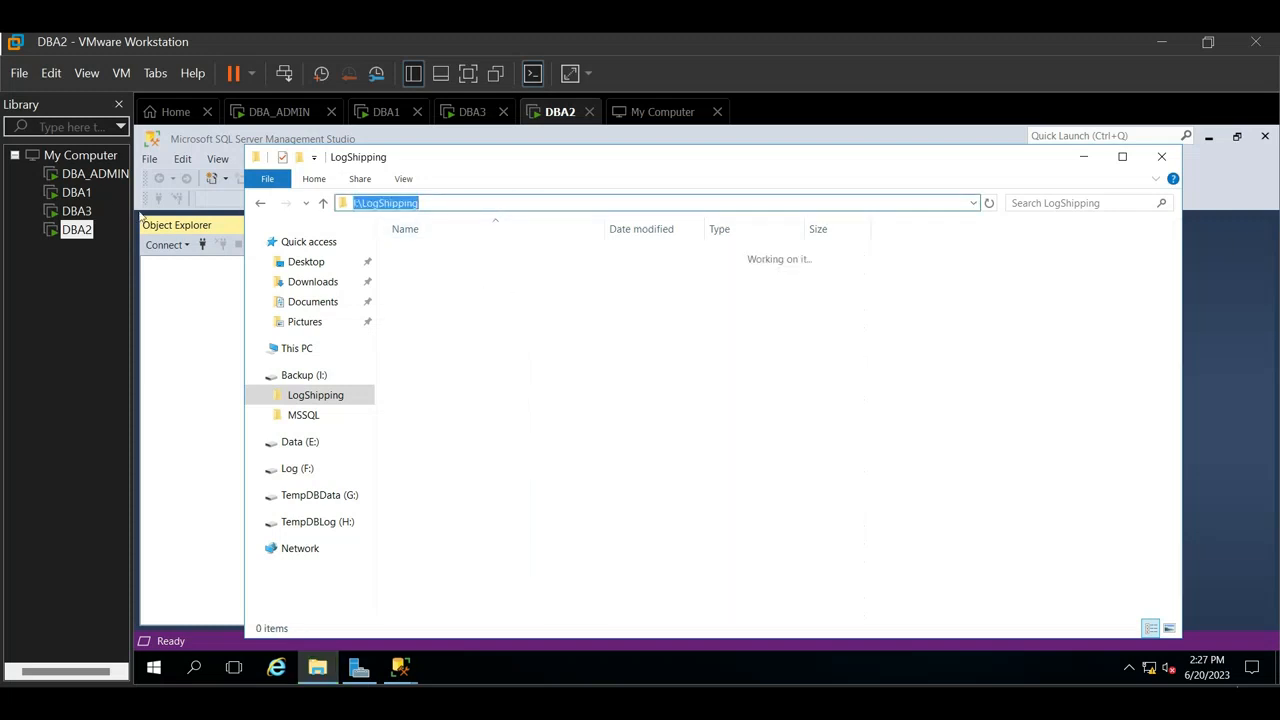
right_click(443, 204)
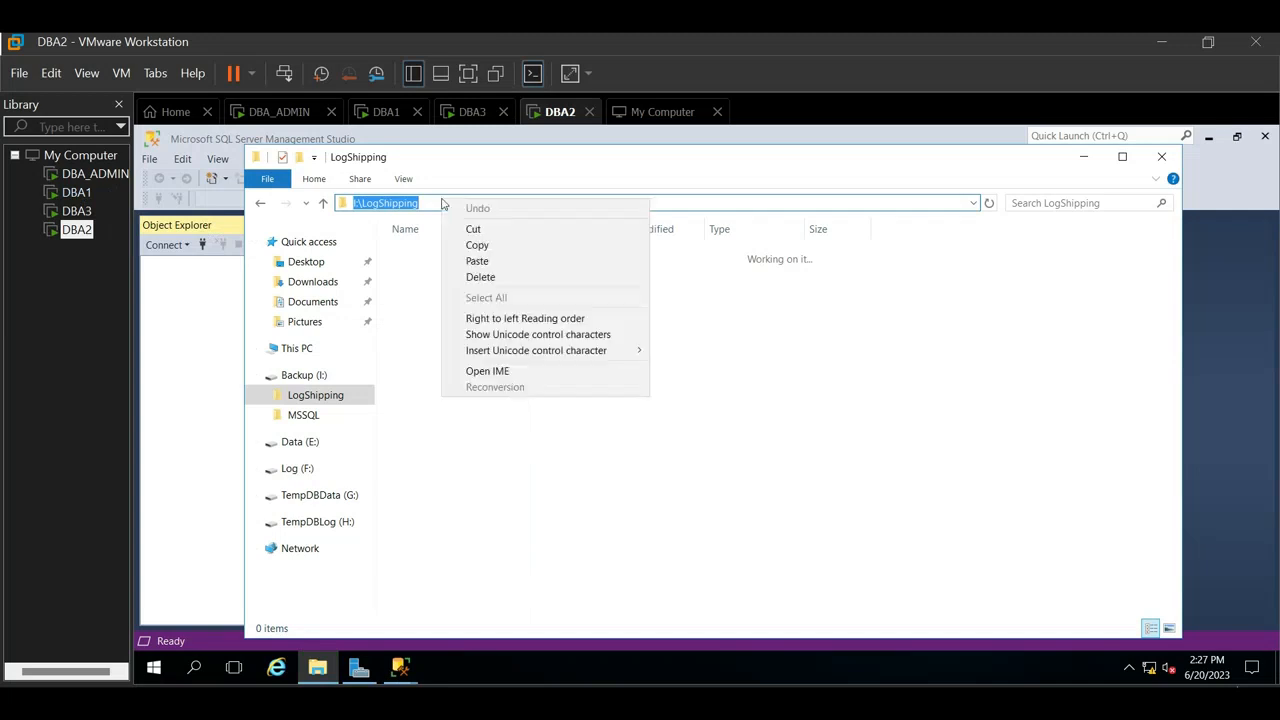
click(477, 245)
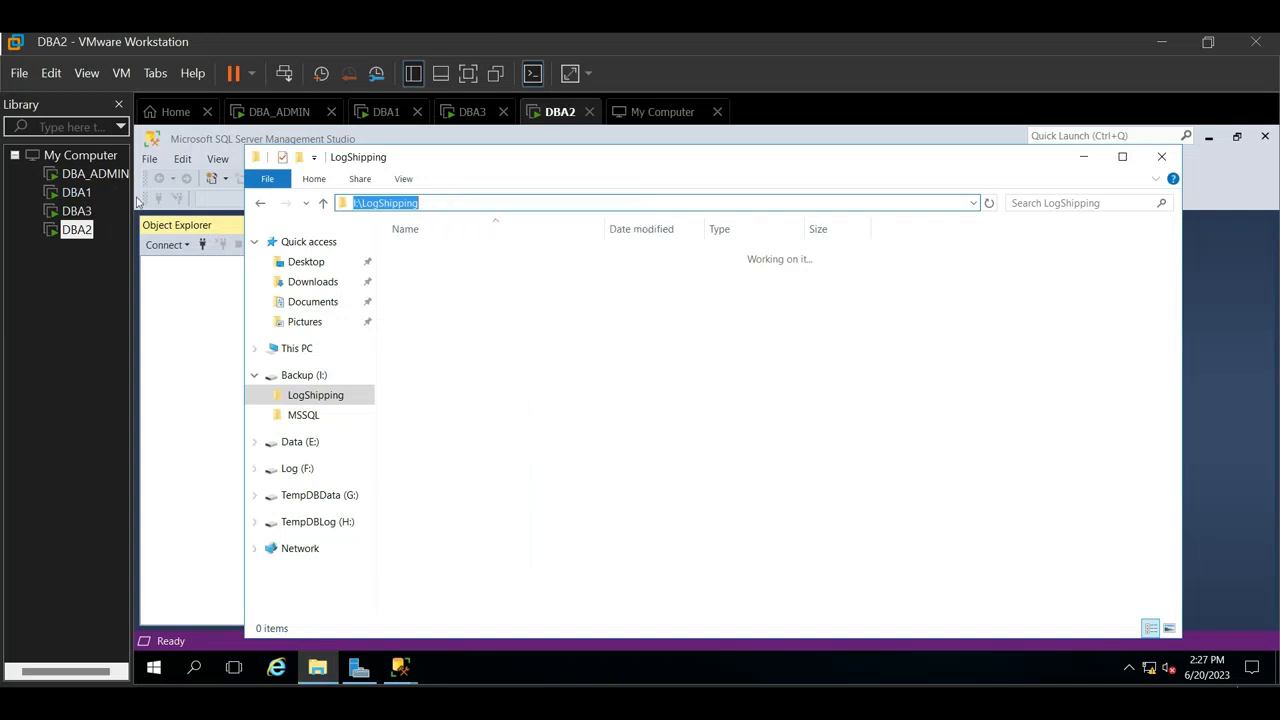
Switch to the DBA1 virtual machine and set the destination folder for copied files to I:\LogShipping
click(78, 192)
click(414, 350)
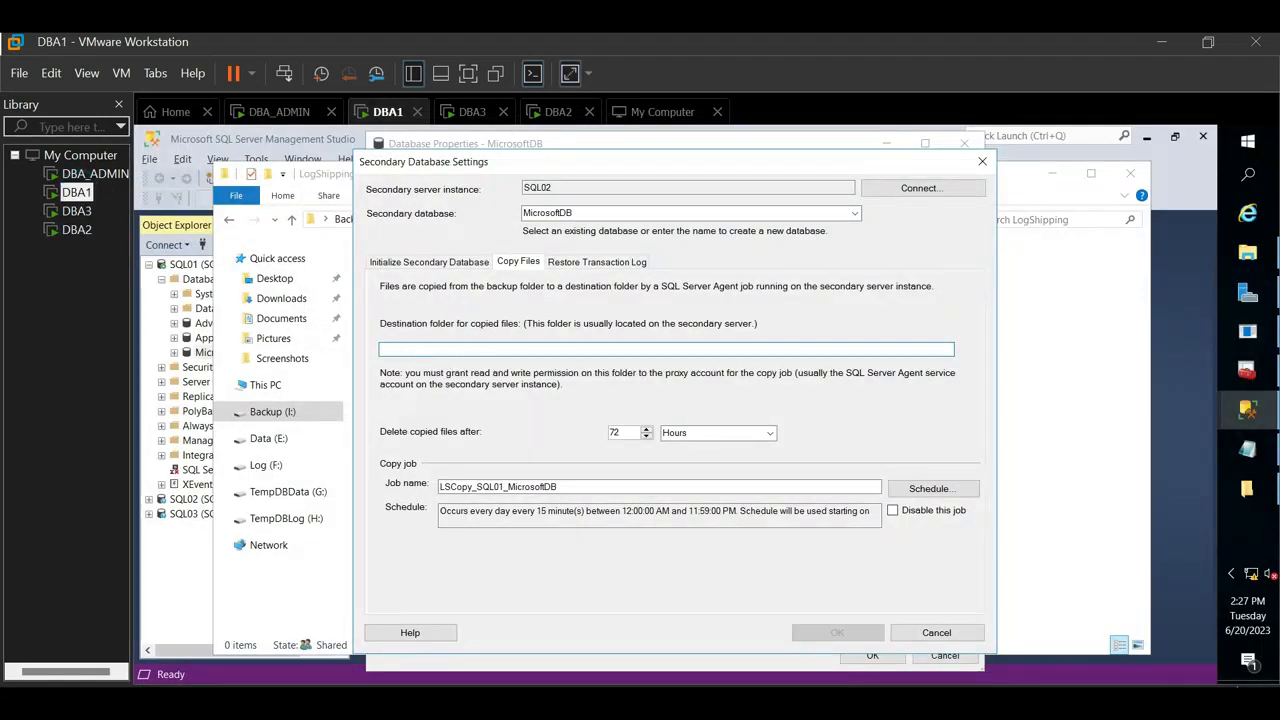
key(ctrl+v)
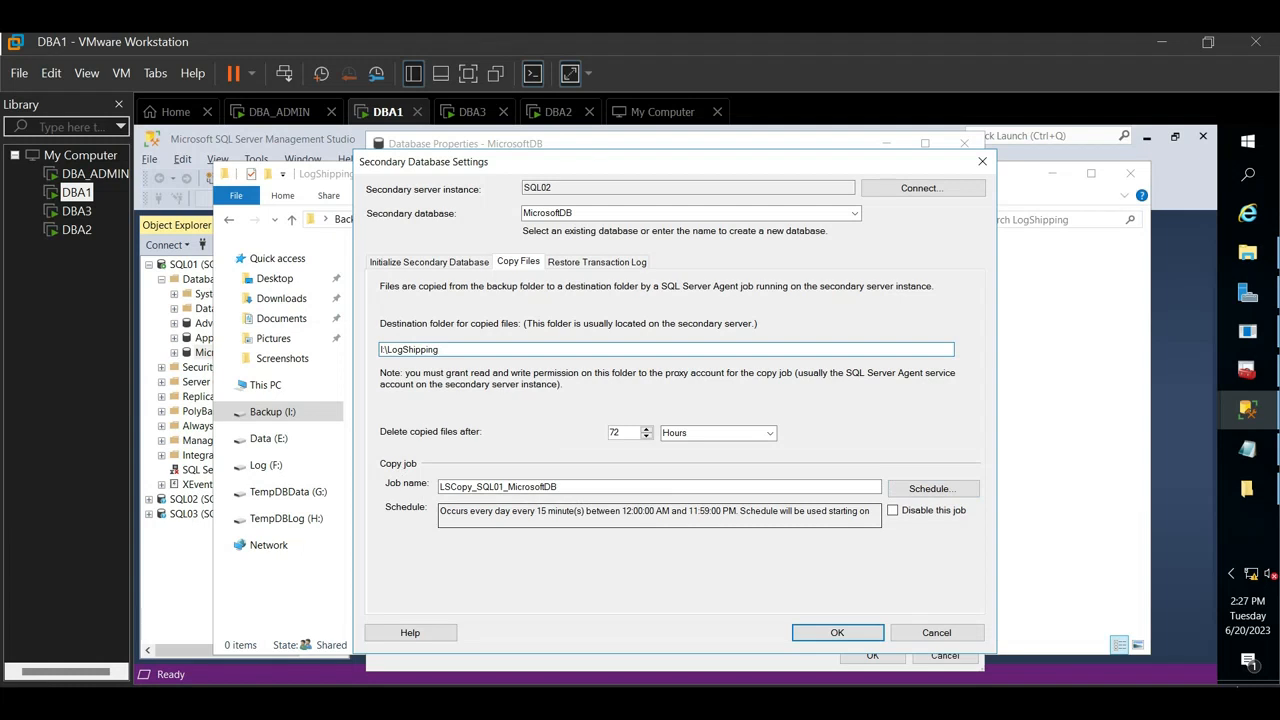
Schedule the LSCopy_SQL01_MicrosoftDB copy job to occur every 1 minute
click(933, 488)
click(528, 408)
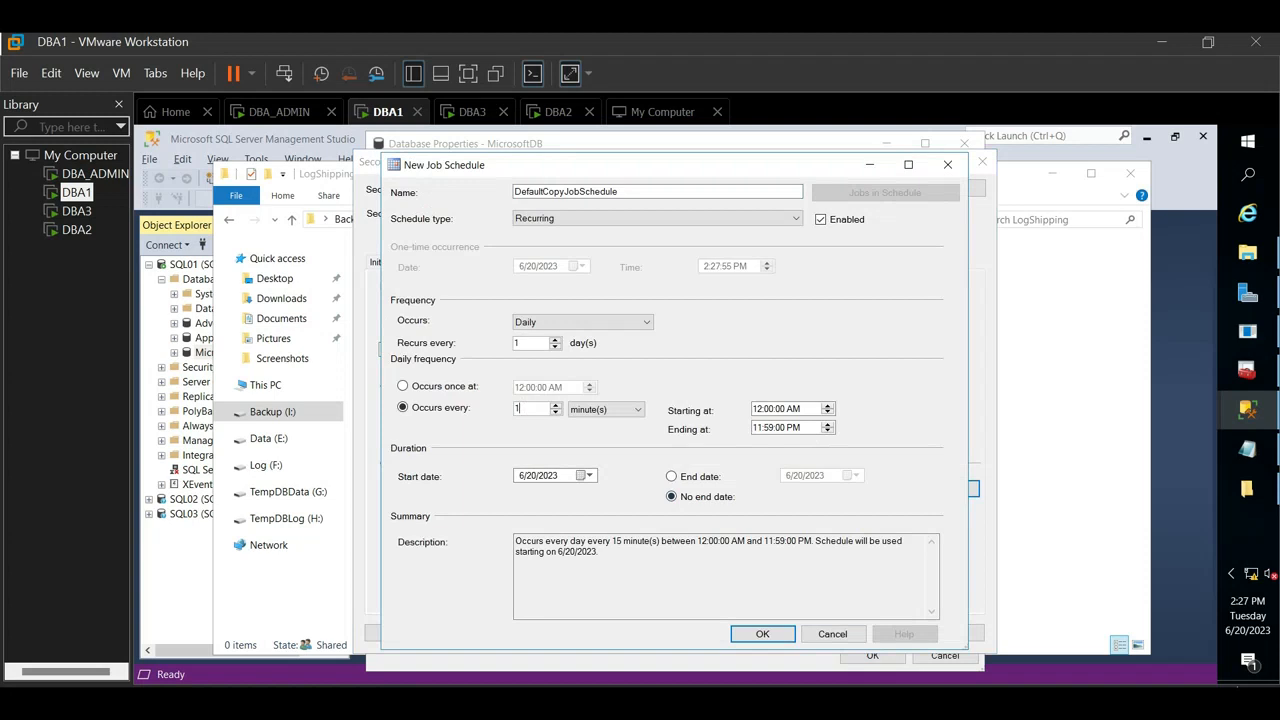
click(577, 551)
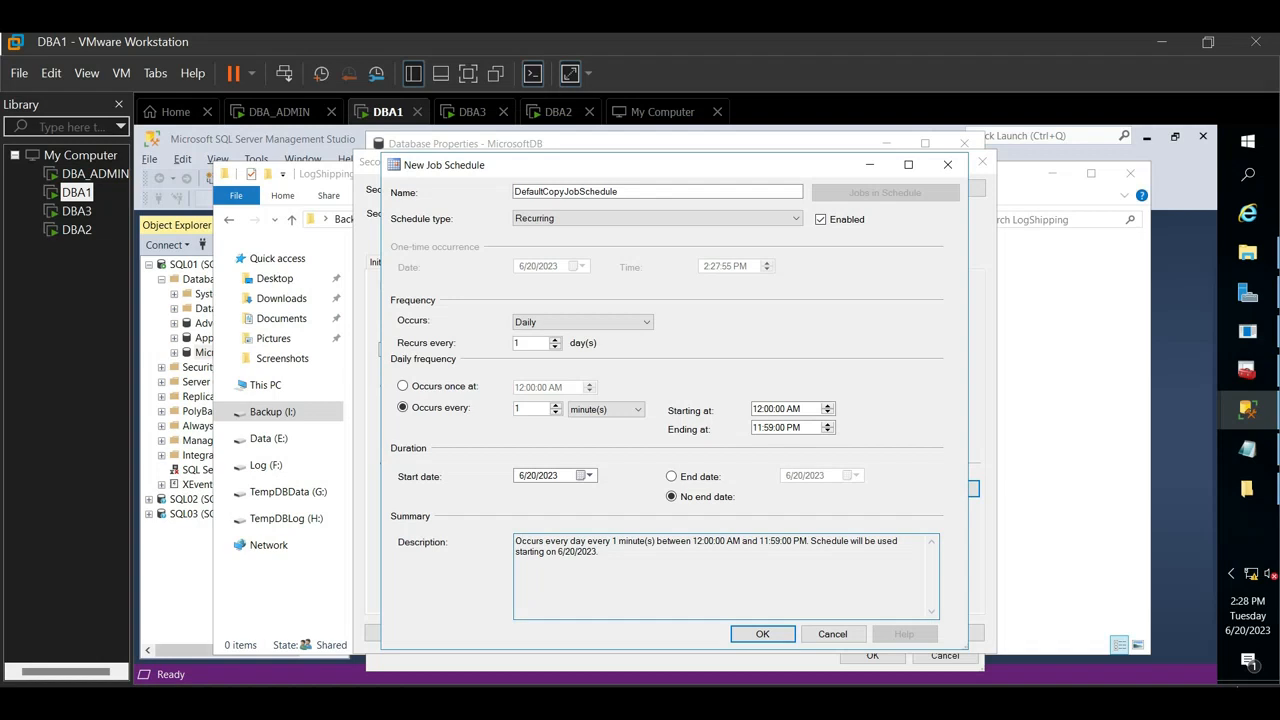
click(762, 634)
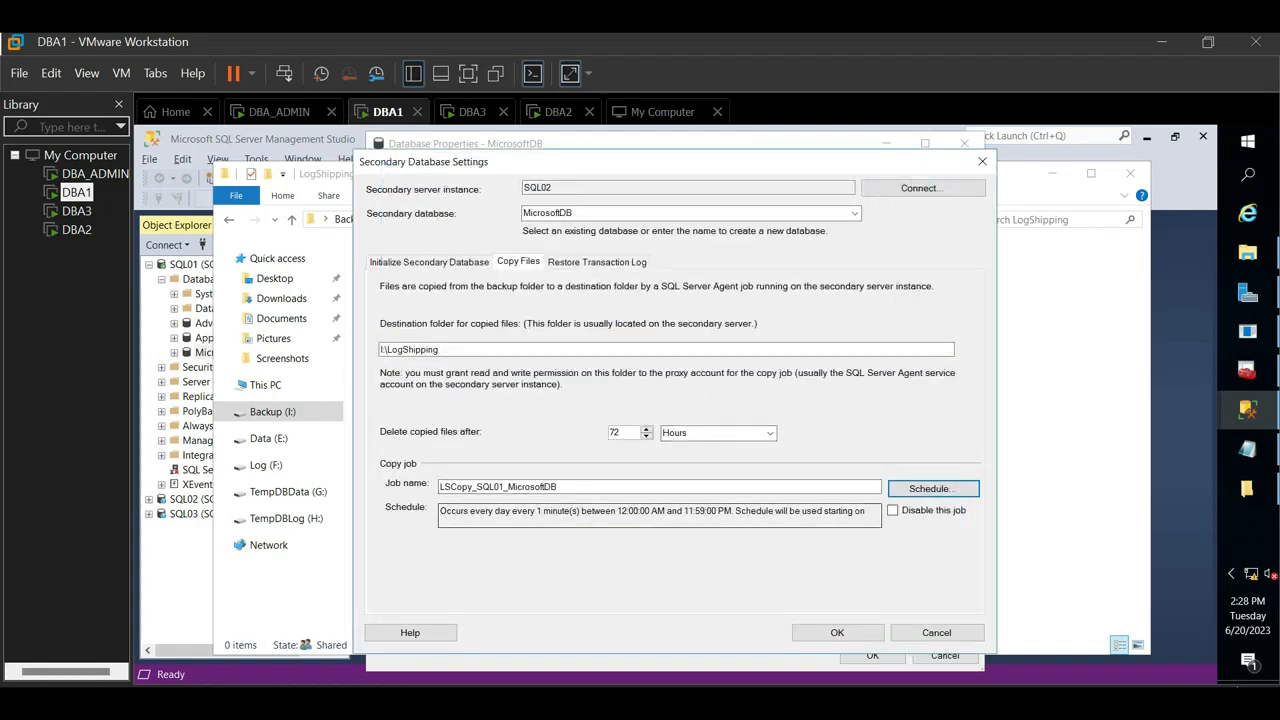
Accept the secondary database settings, then save MicrosoftDB's log shipping configuration and close its progress report
click(828, 631)
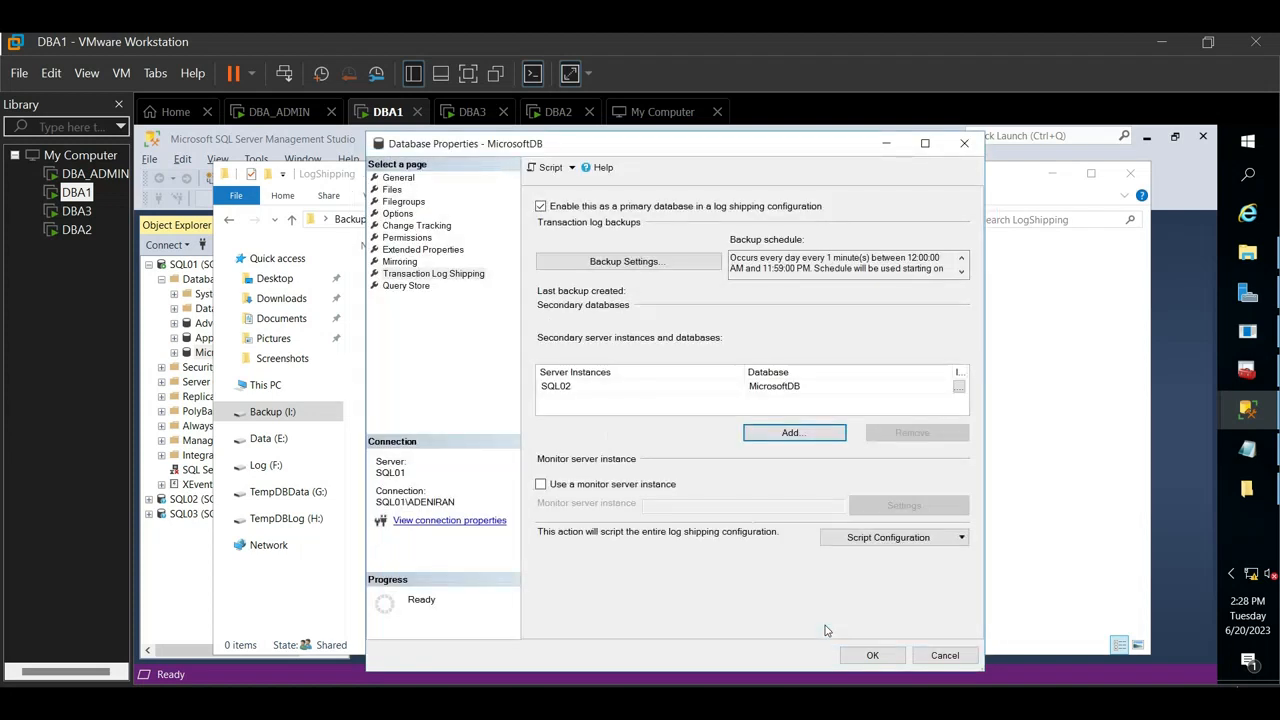
click(859, 662)
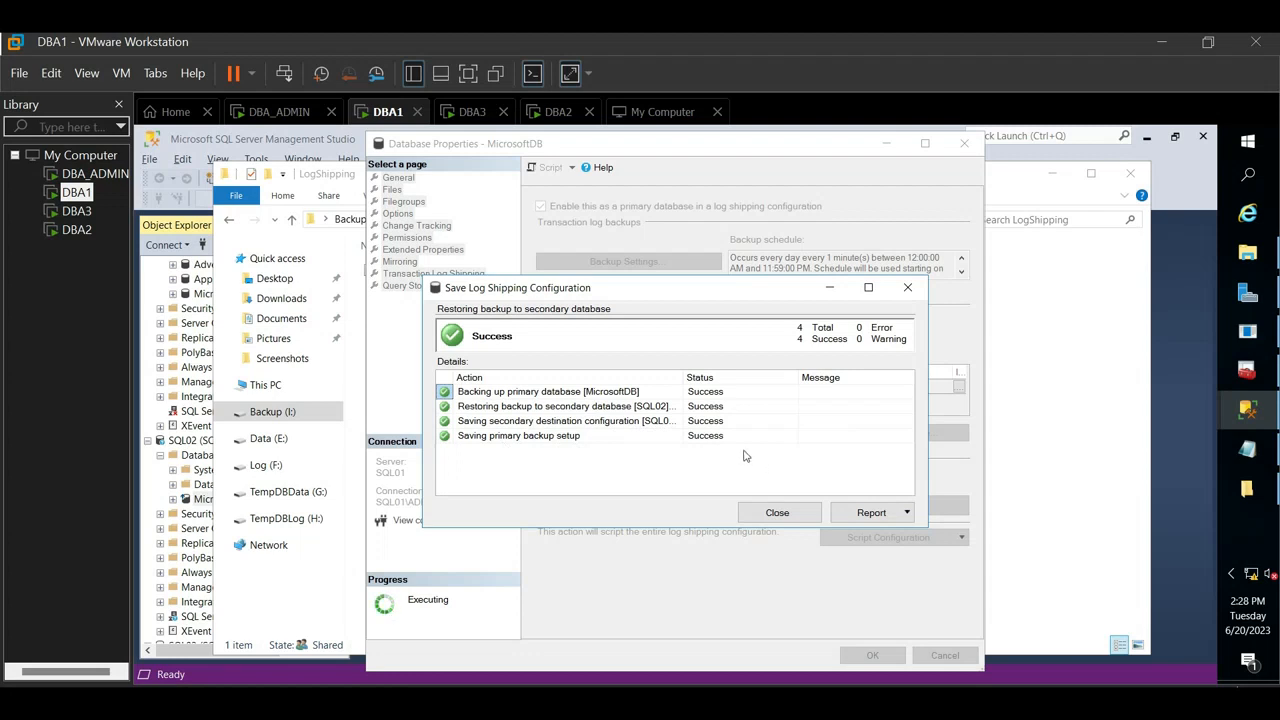
click(777, 512)
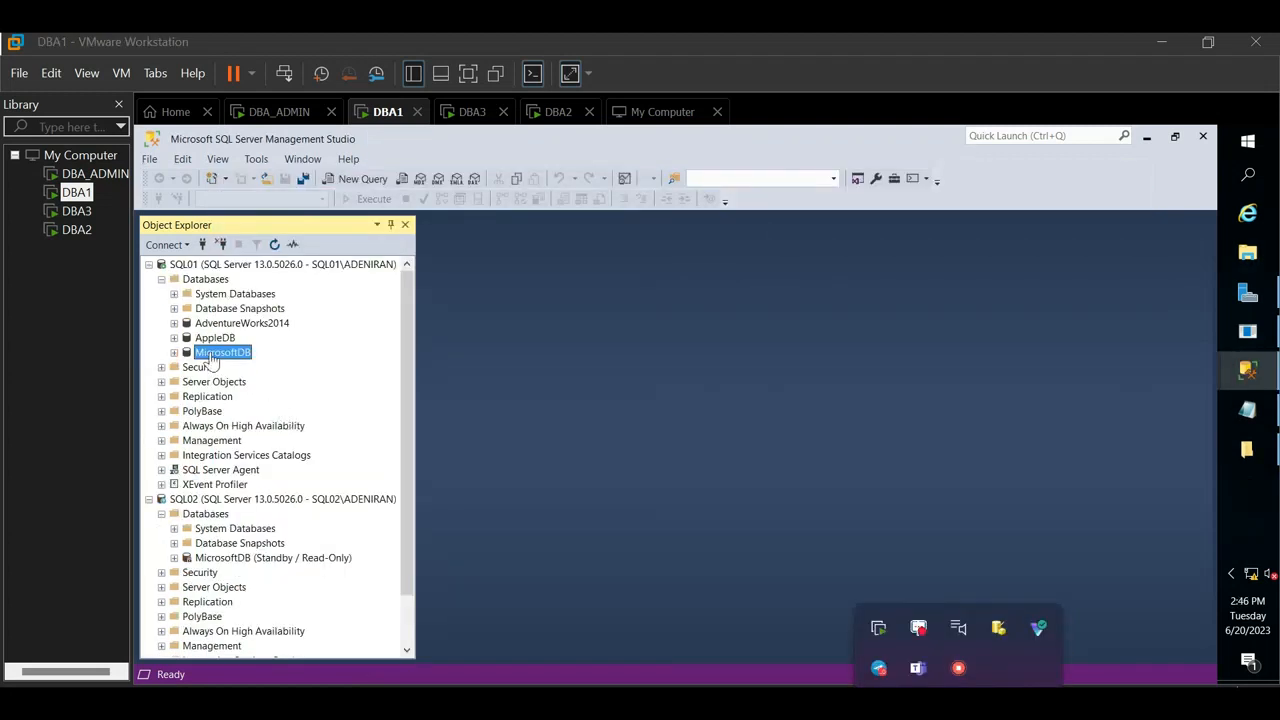
Compare the databases under SQL01 and SQL02 in Object Explorer, examining MicrosoftDB on the primary and secondary servers
click(160, 516)
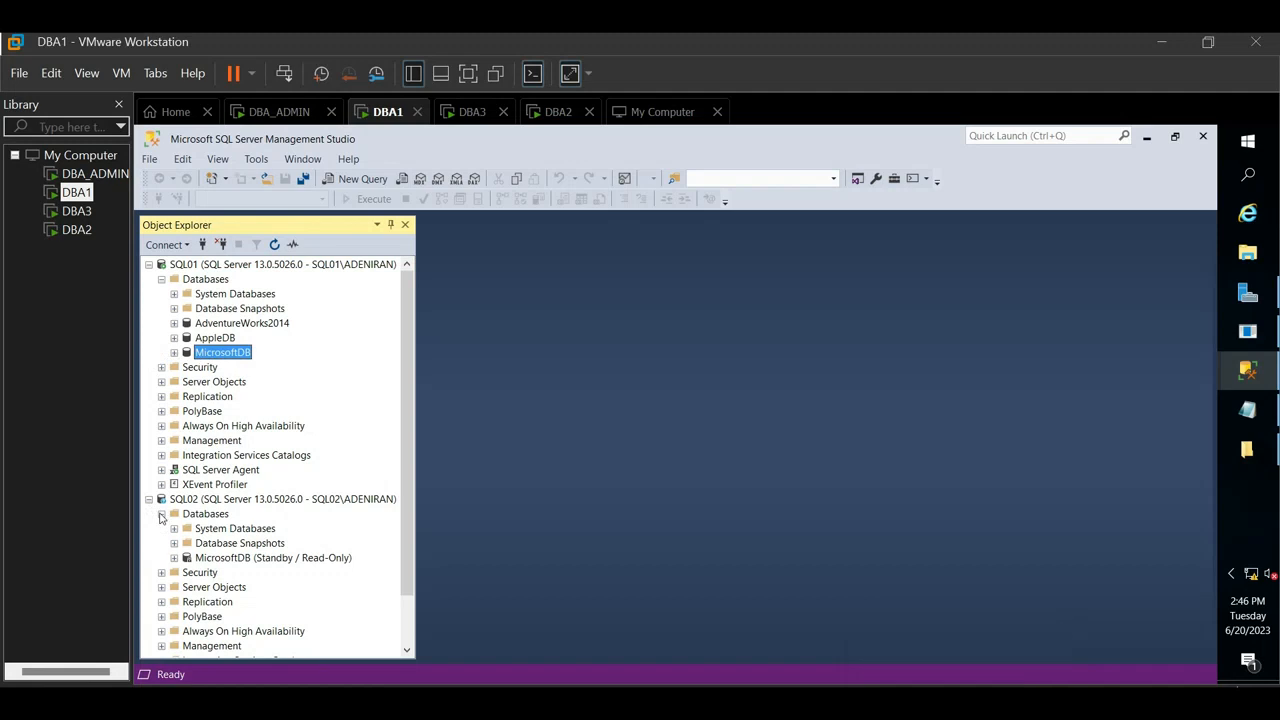
click(161, 514)
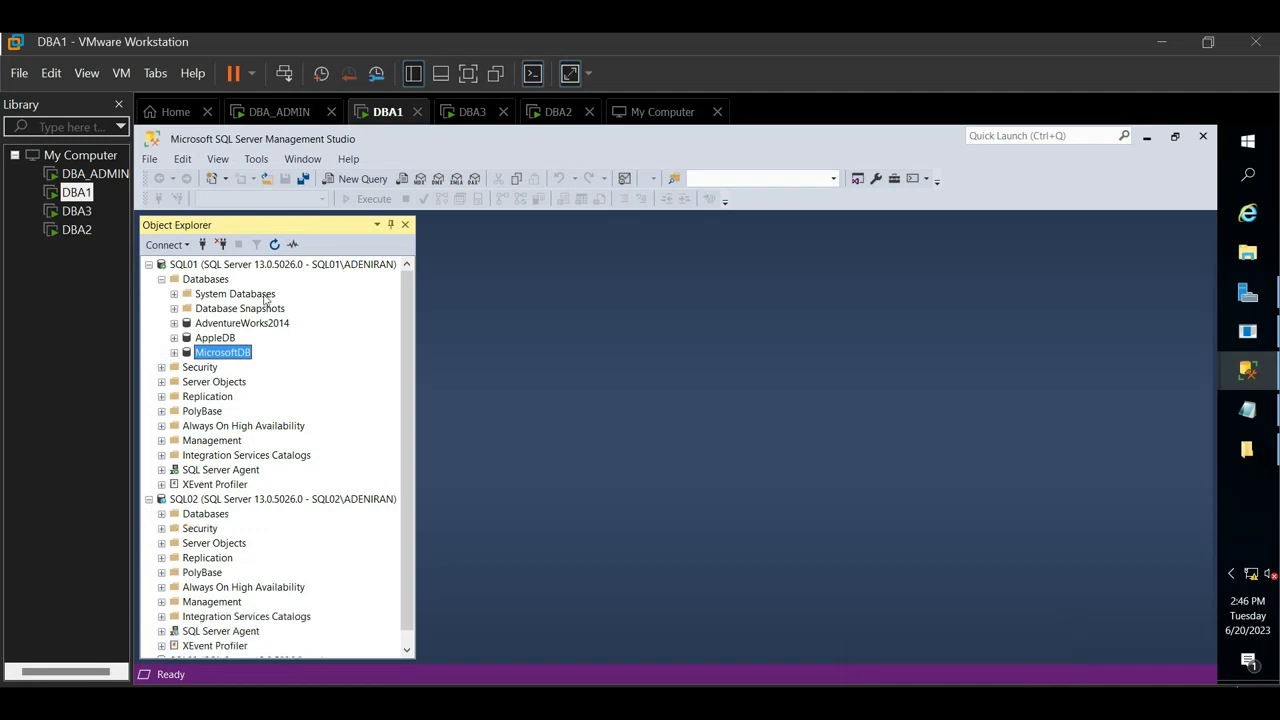
click(257, 266)
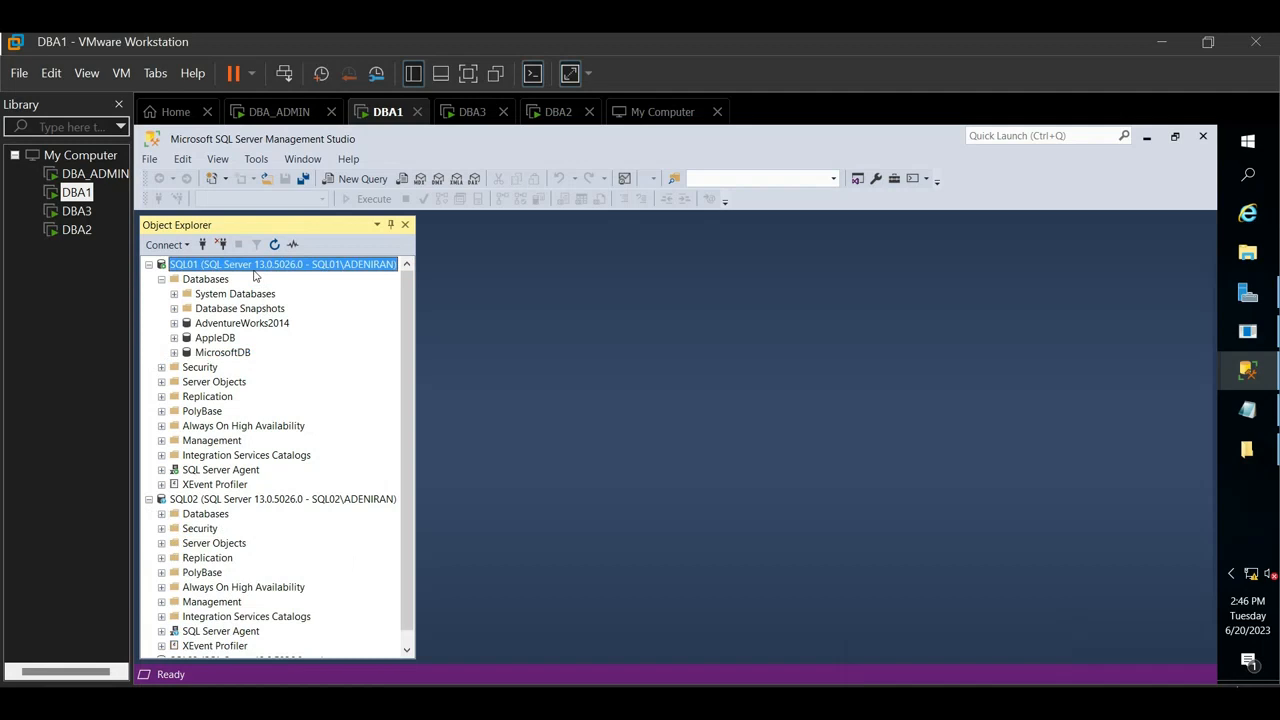
click(203, 500)
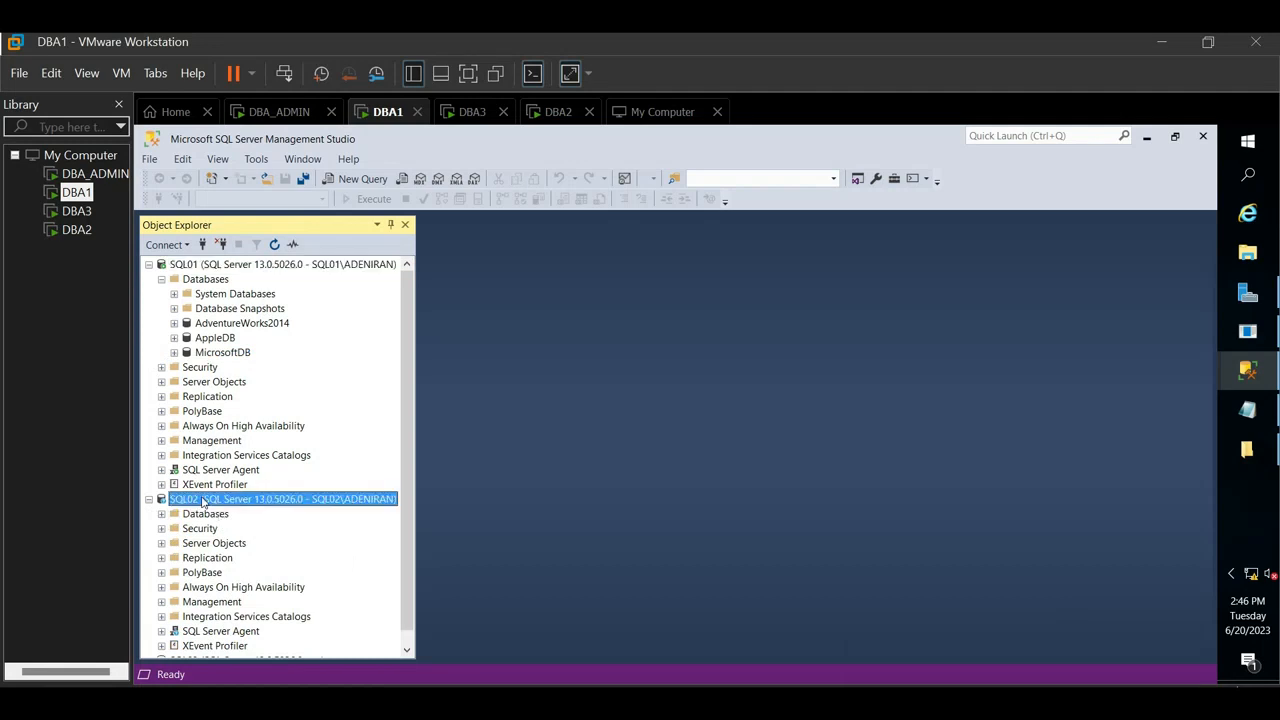
click(214, 357)
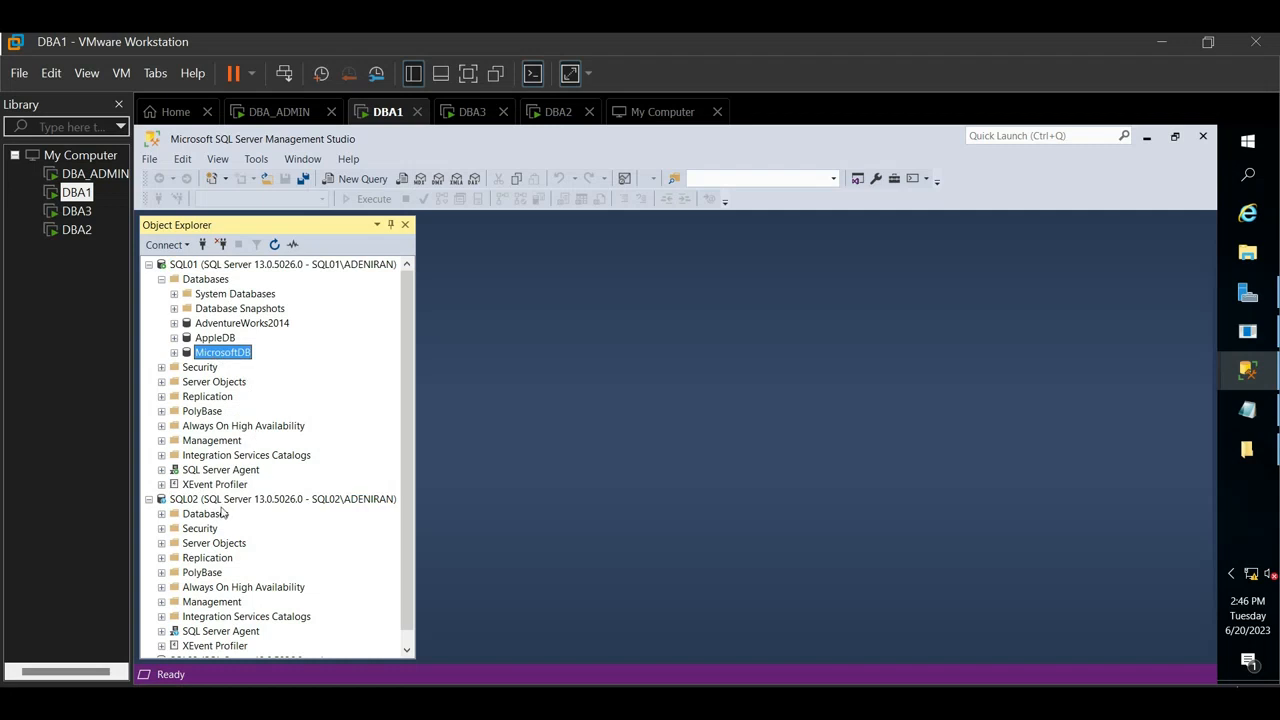
click(205, 502)
click(162, 514)
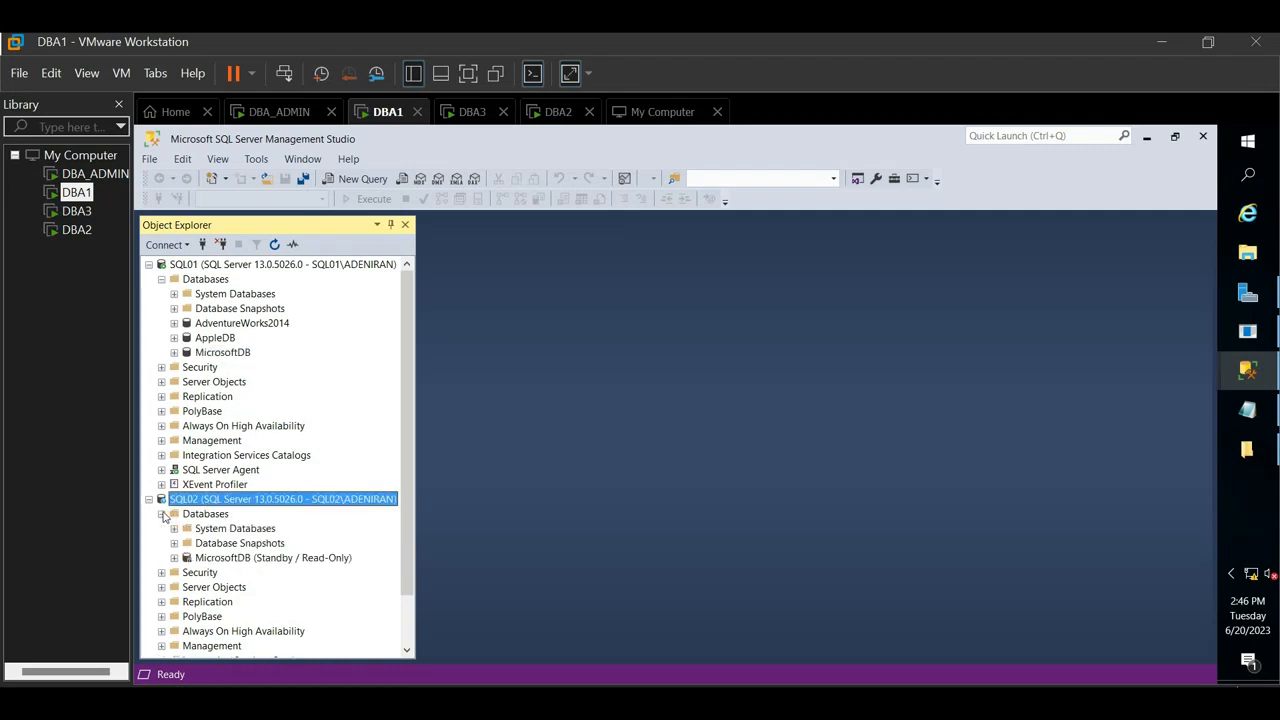
click(222, 561)
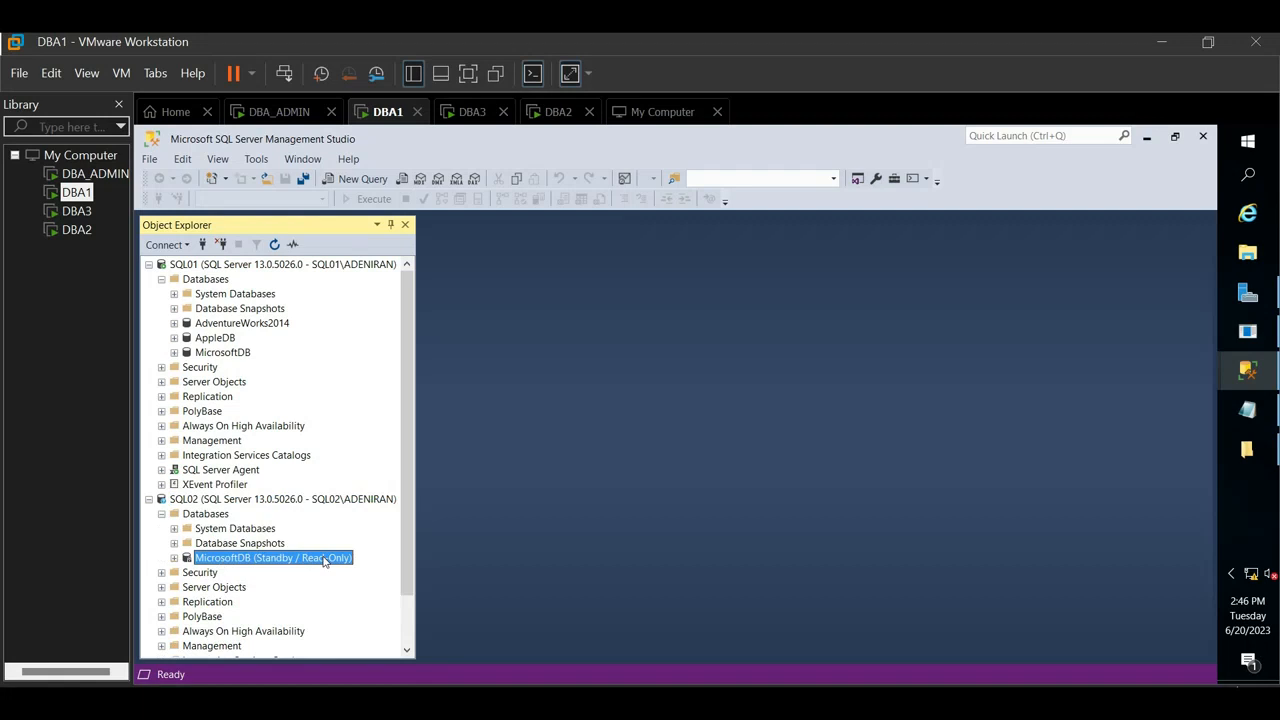
scroll(323, 558, down, 2)
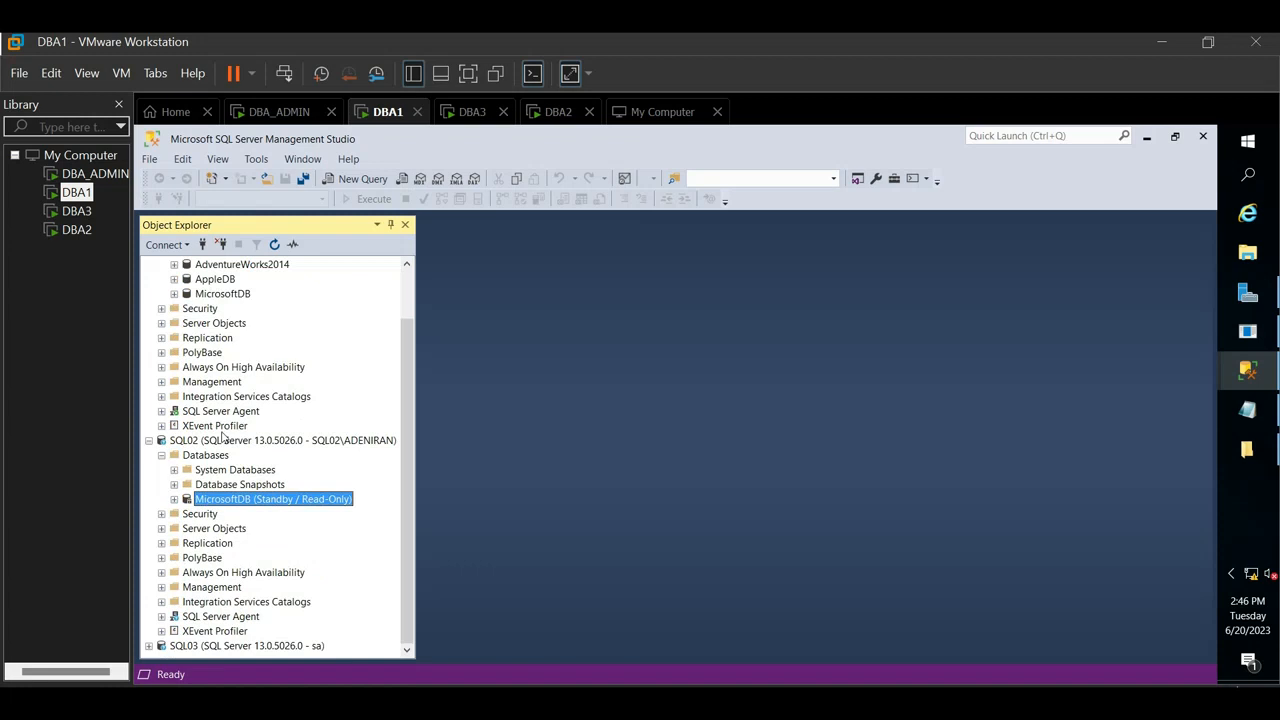
scroll(222, 440, up, 2)
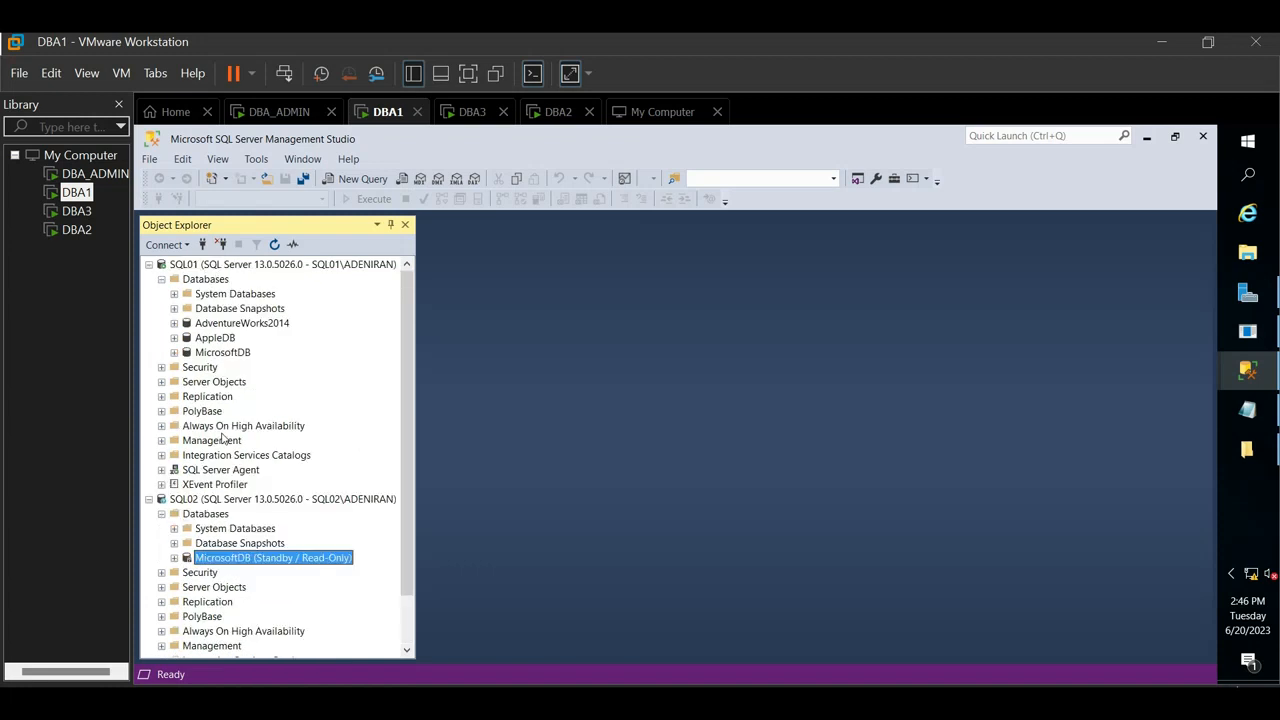
Examine the SQL Server Agent jobs on SQL01, including LSBackup_MicrosoftDB, and collapse the agent node again
click(162, 470)
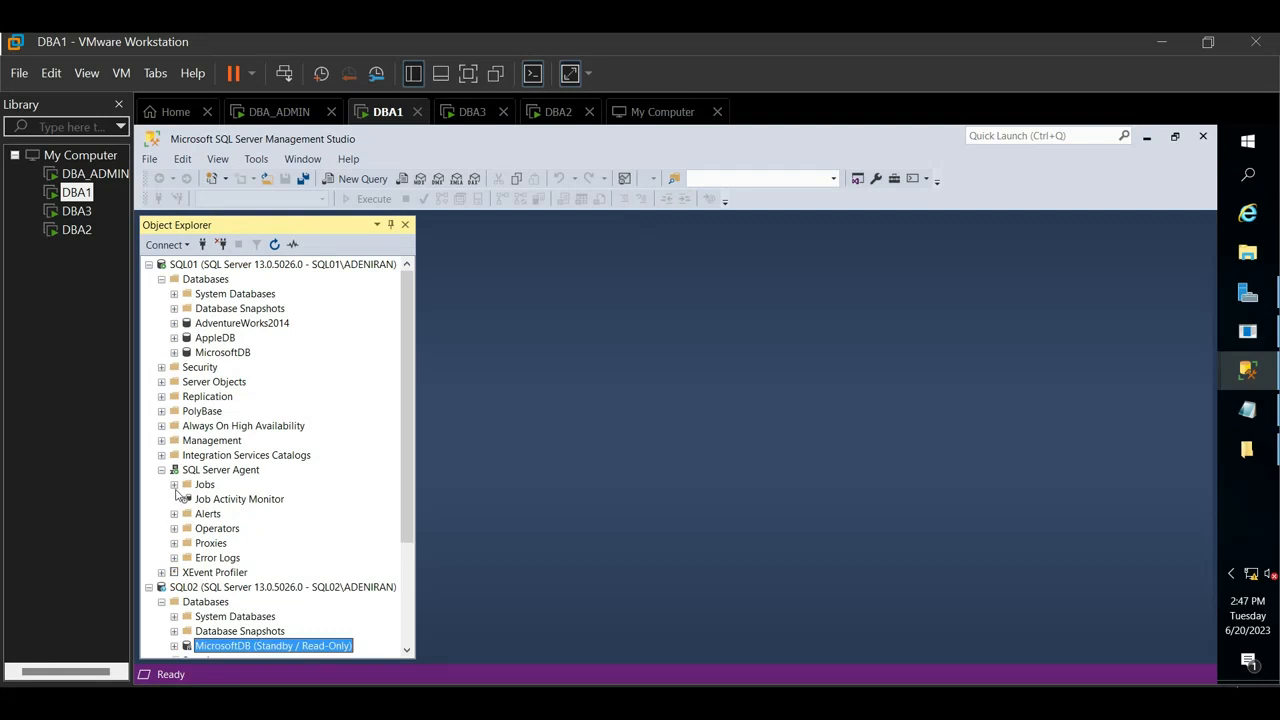
click(174, 485)
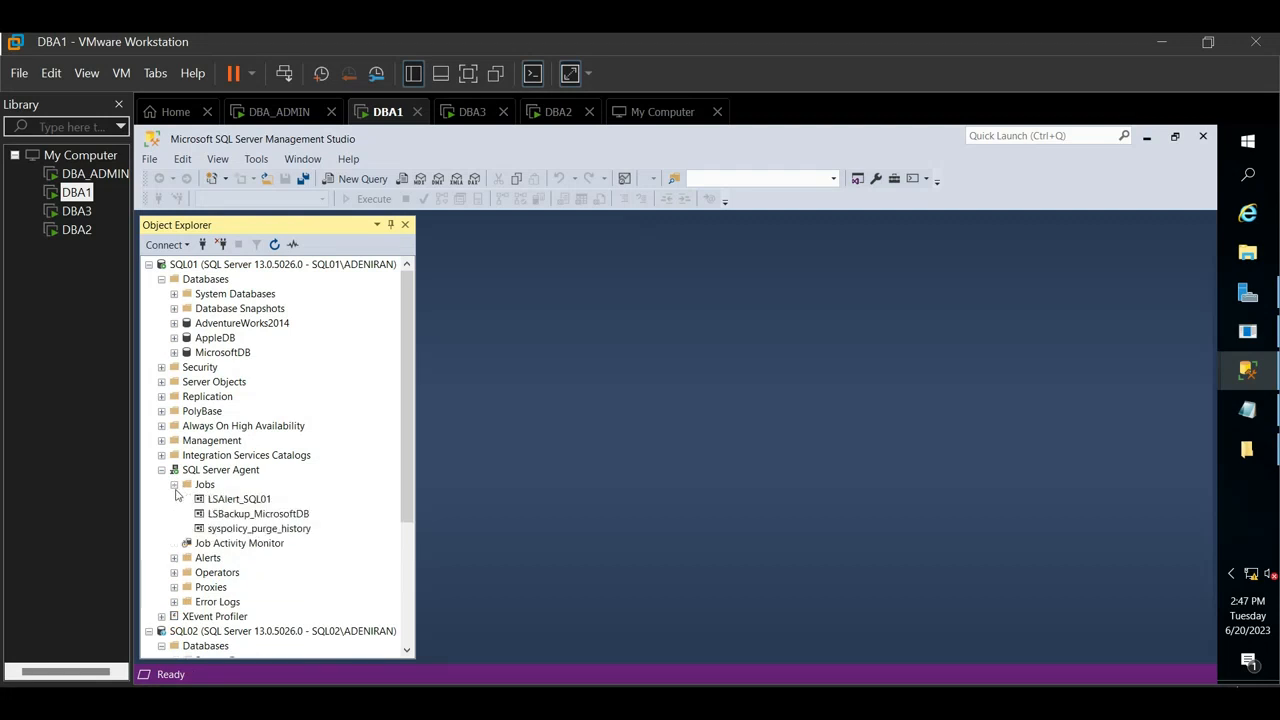
click(234, 514)
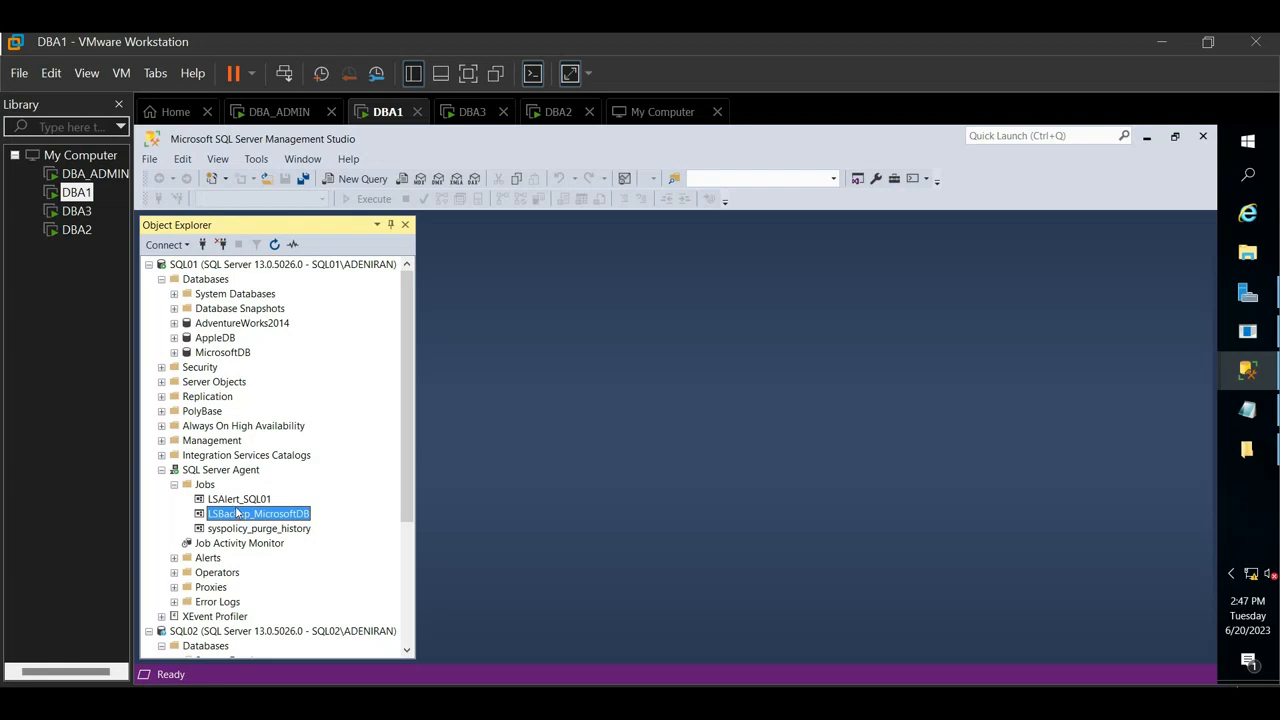
click(175, 484)
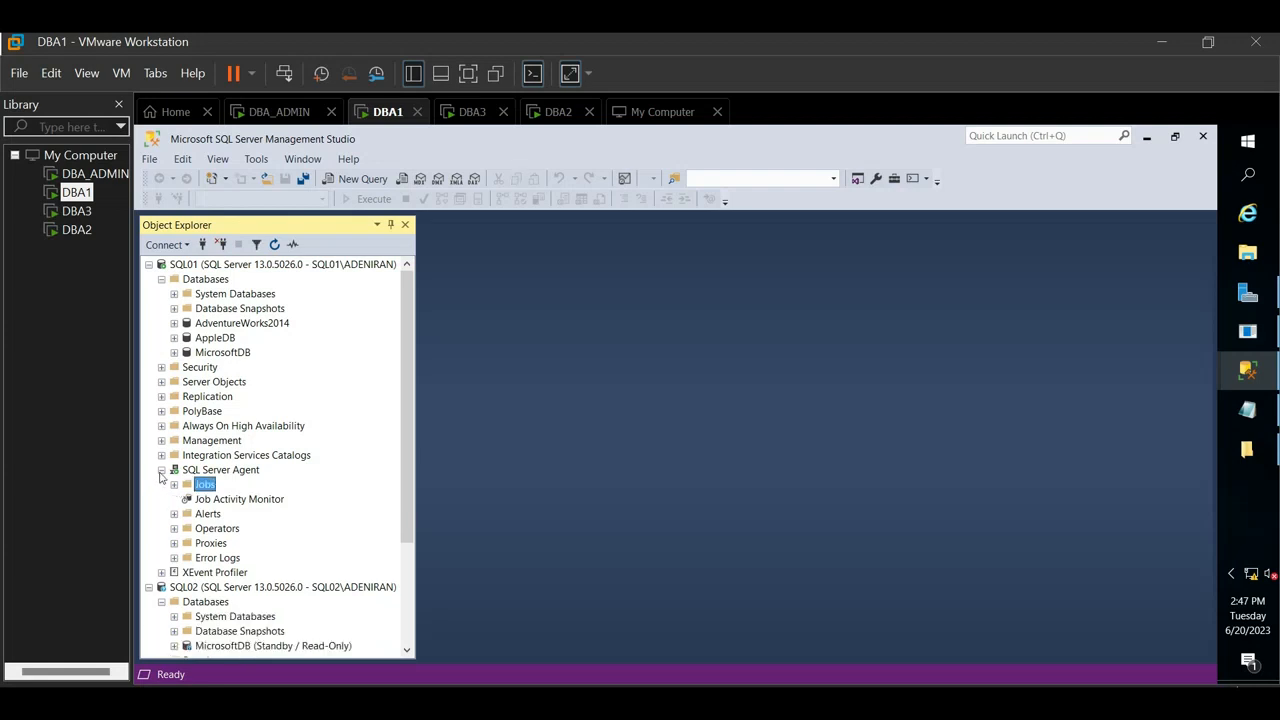
click(161, 470)
Examine the SQL Server Agent jobs on SQL02, including LSCopy_SQL01_MicrosoftDB and LSRestore_SQL01_MicrosoftDB
scroll(165, 477, down, 2)
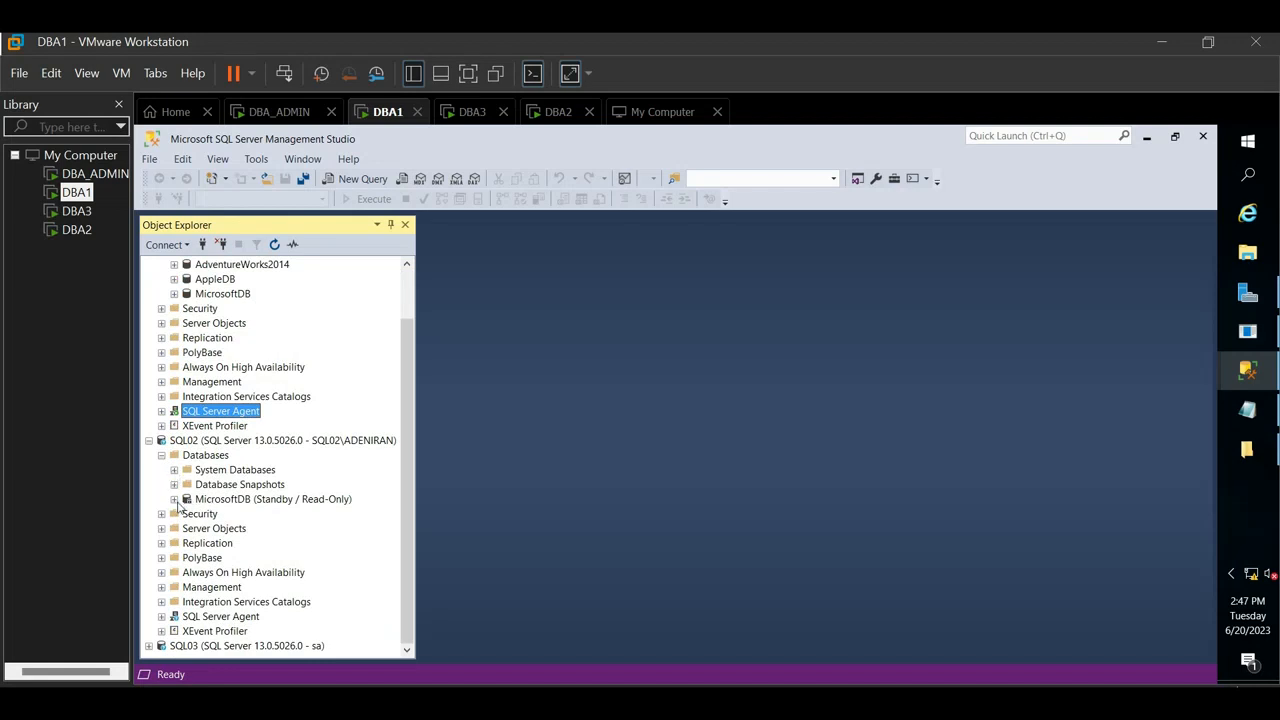
click(210, 442)
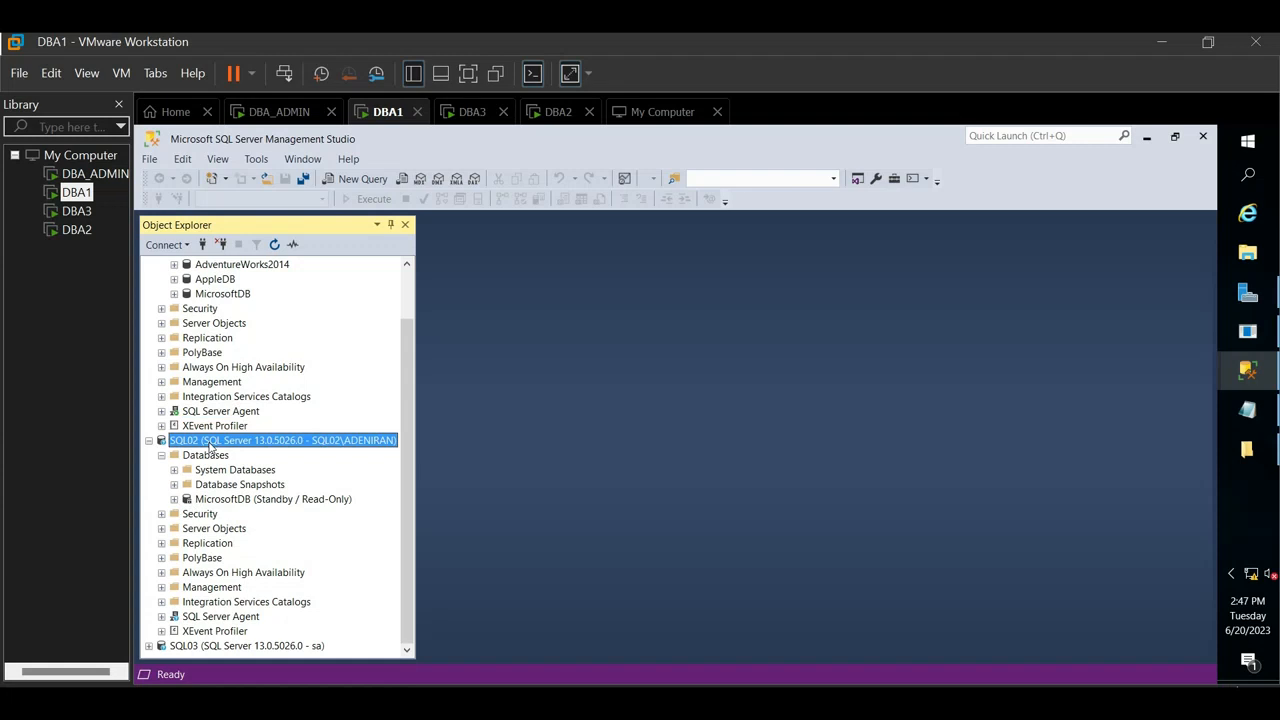
click(161, 616)
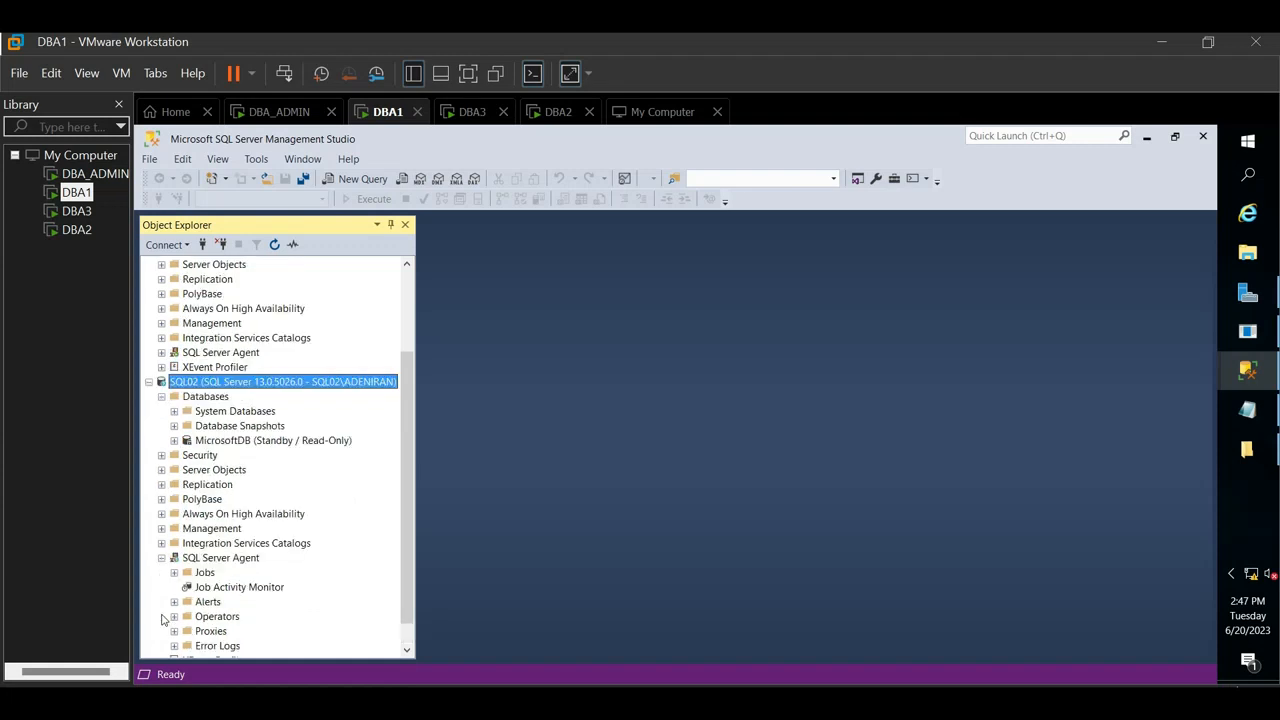
click(174, 543)
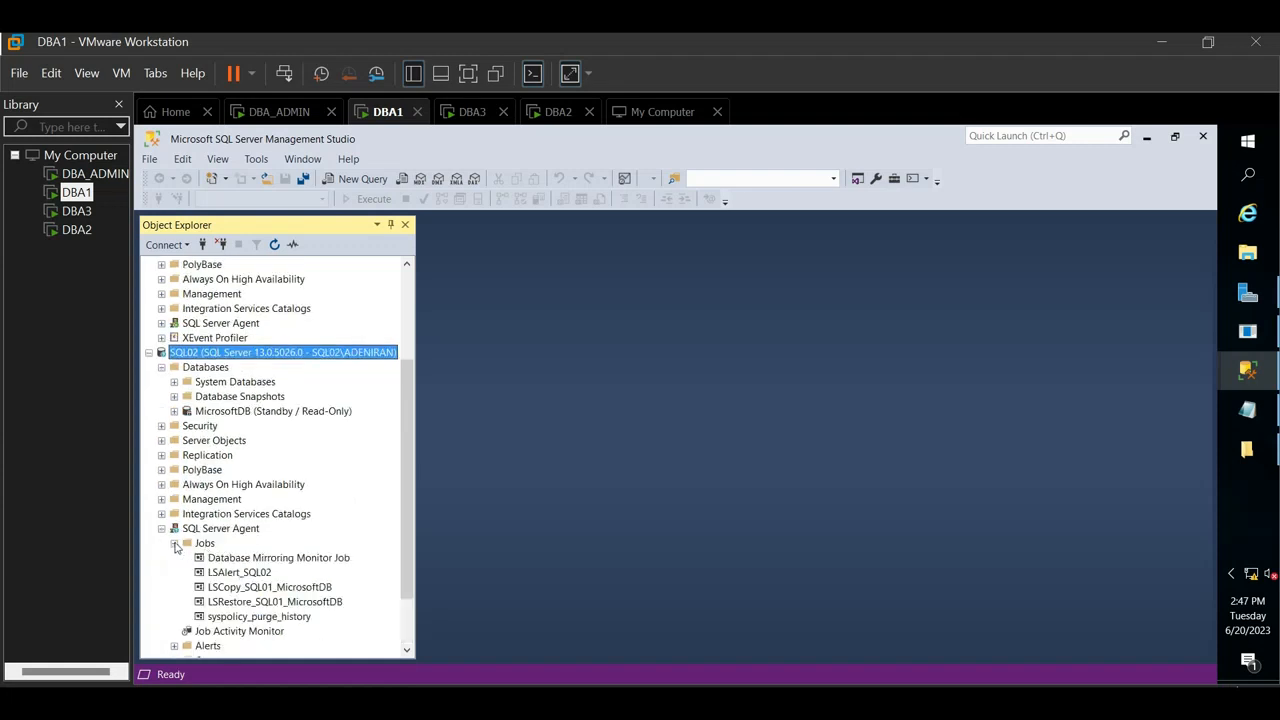
click(238, 515)
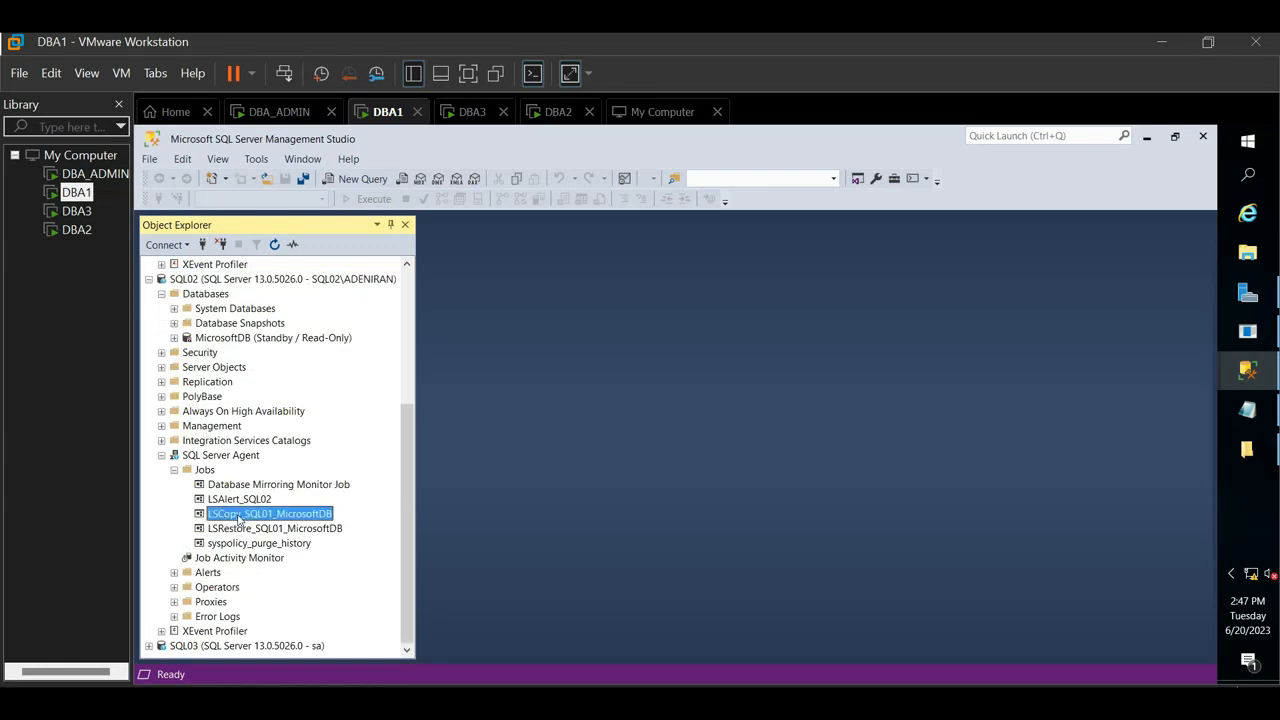
click(293, 530)
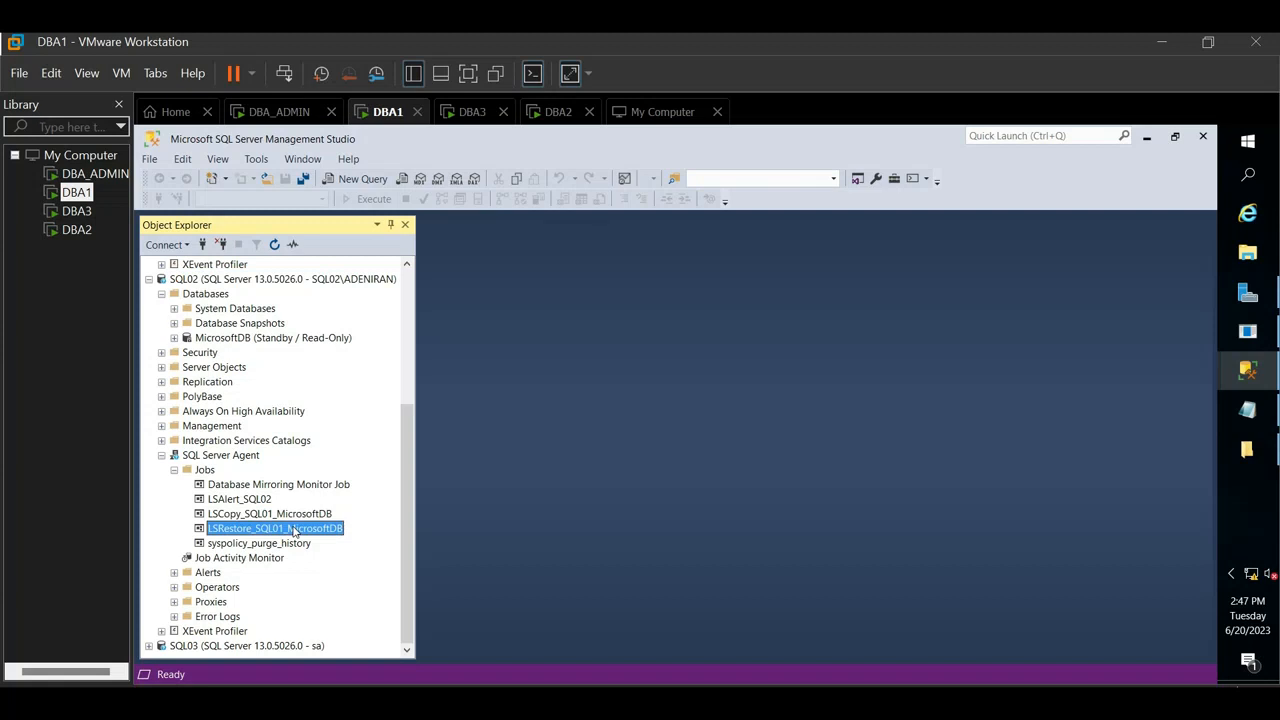